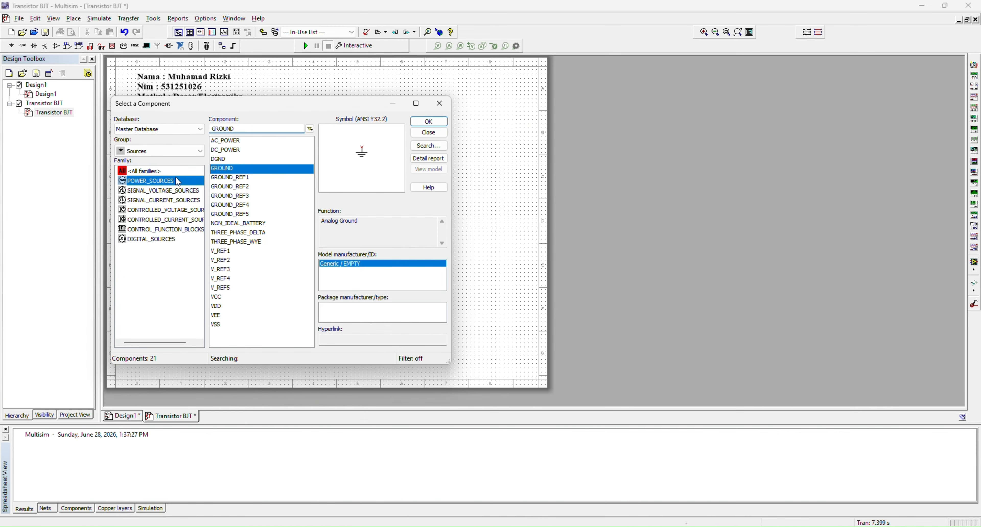
# Place an AC_VOLTAGE source from the SIGNAL_VOLTAGE_SOURCES family in the lower-left area of the schematic sheet
pyautogui.click(173, 191)
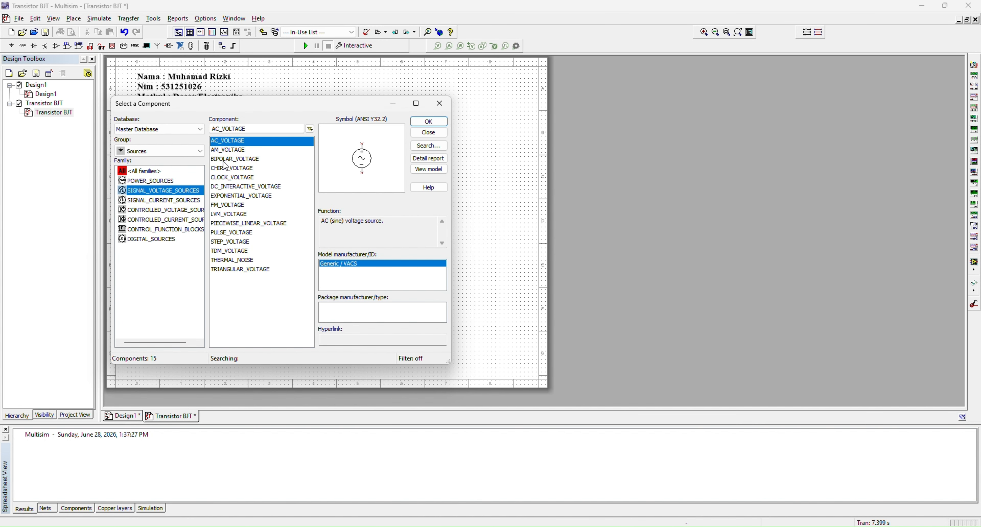
pyautogui.click(432, 121)
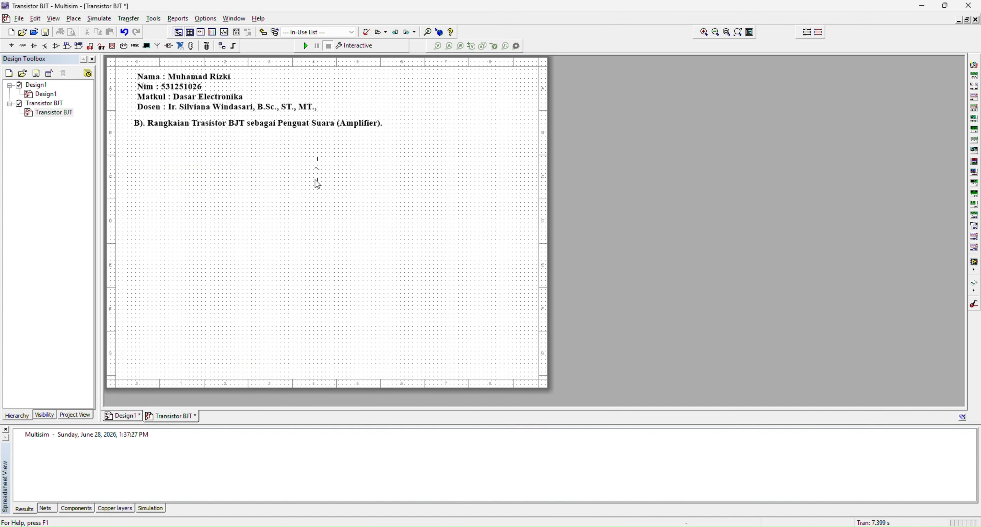
pyautogui.click(176, 285)
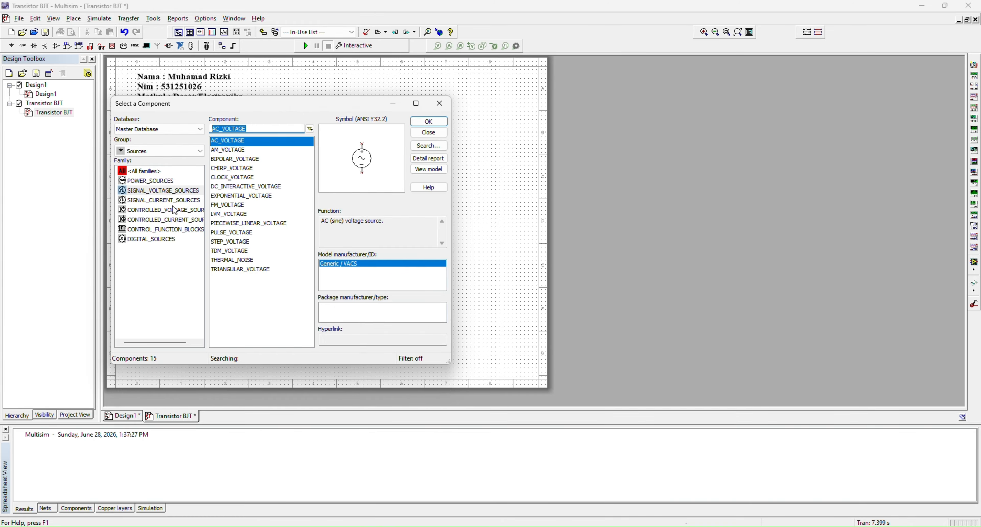
# Place a DC_POWER source from the POWER_SOURCES family directly above the AC voltage source
pyautogui.click(185, 154)
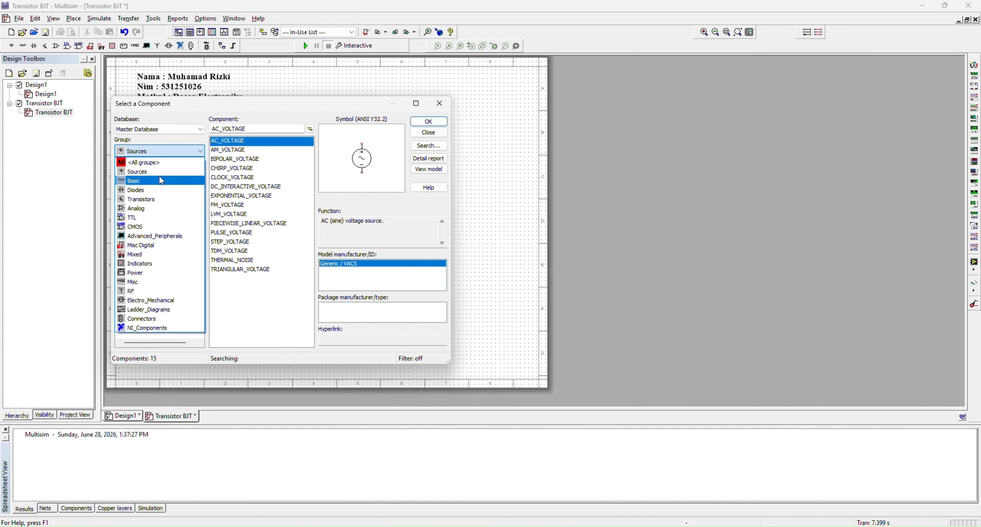
pyautogui.click(172, 153)
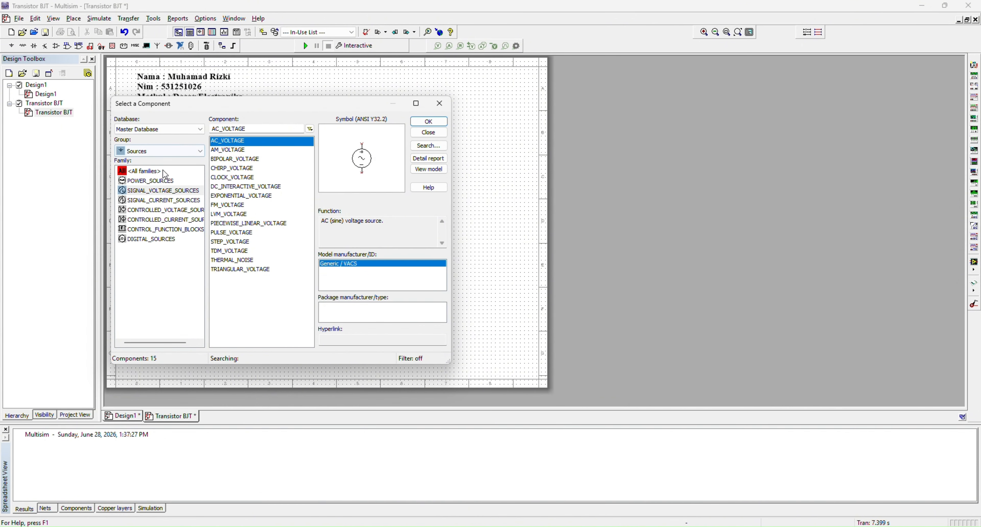
pyautogui.click(162, 181)
pyautogui.click(227, 150)
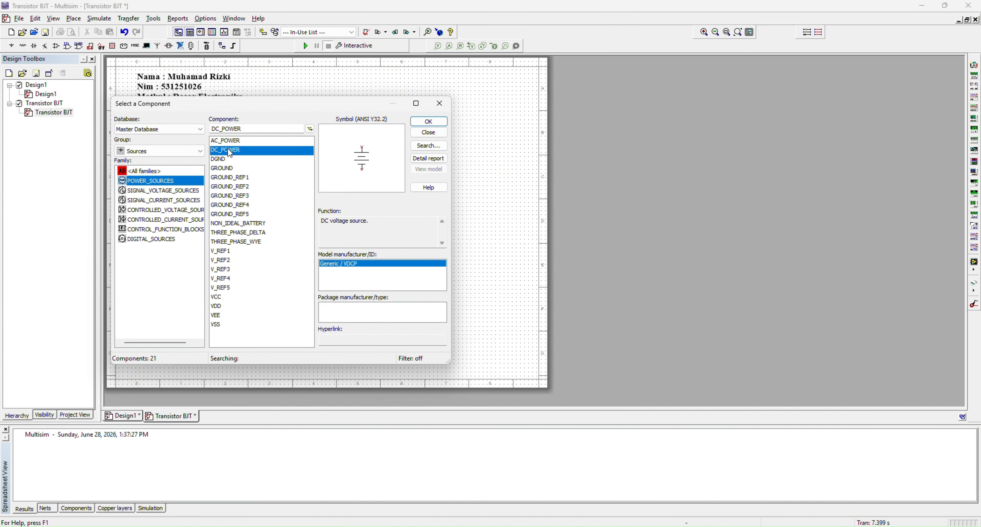
pyautogui.click(428, 121)
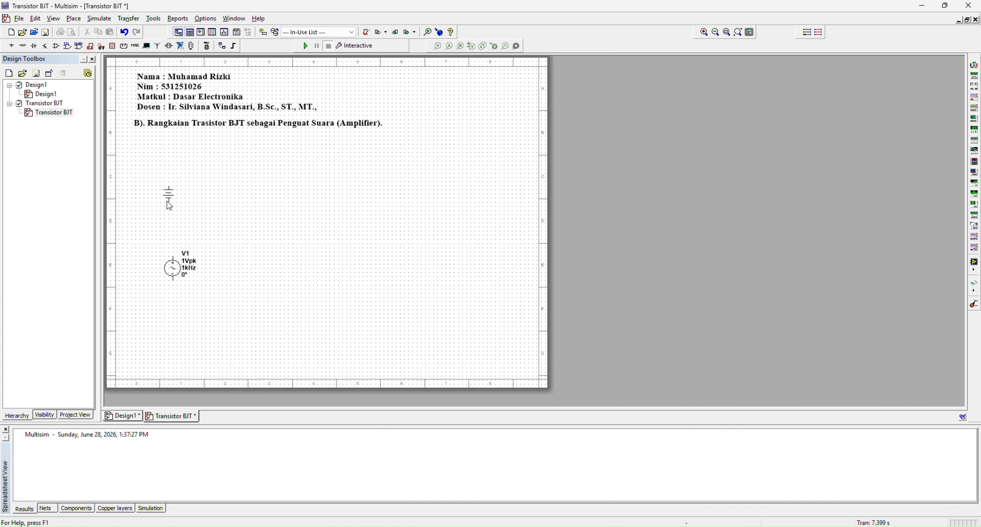
pyautogui.press('Escape')
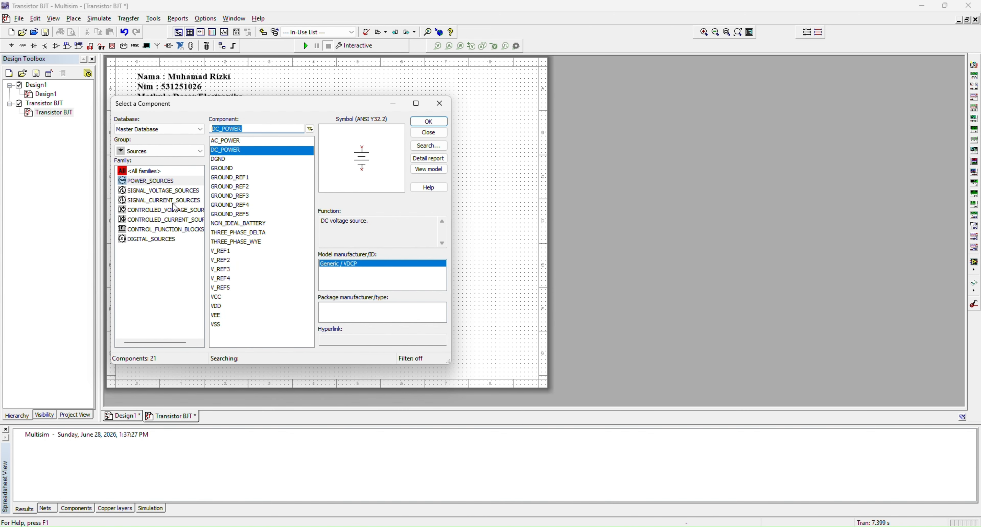
# Place a 10 µF capacitor from the Basic group just right of the two sources, at a height between them
pyautogui.click(198, 151)
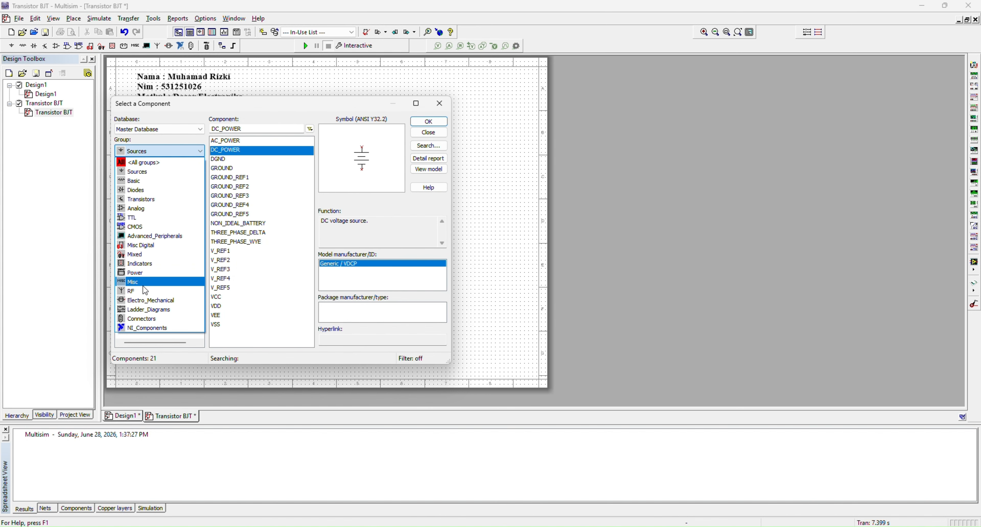
pyautogui.click(134, 181)
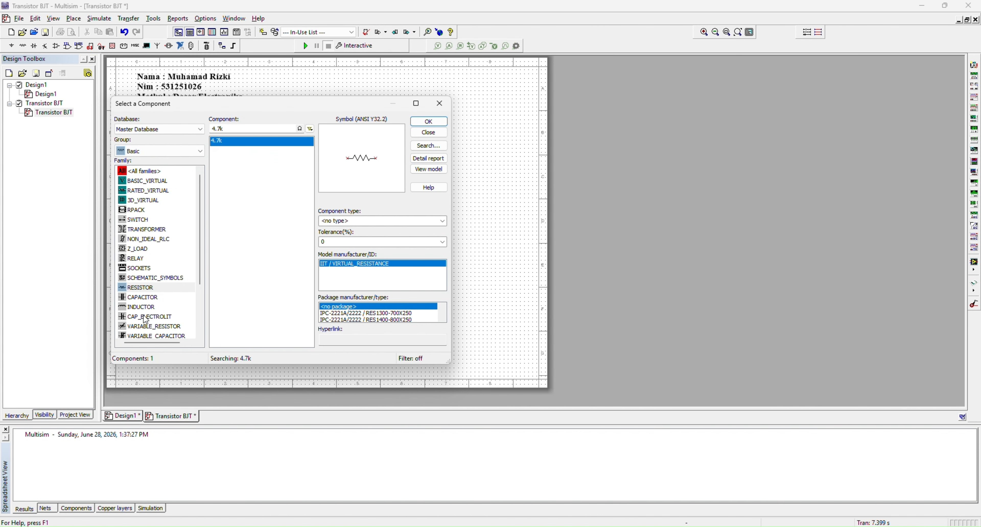
pyautogui.click(143, 299)
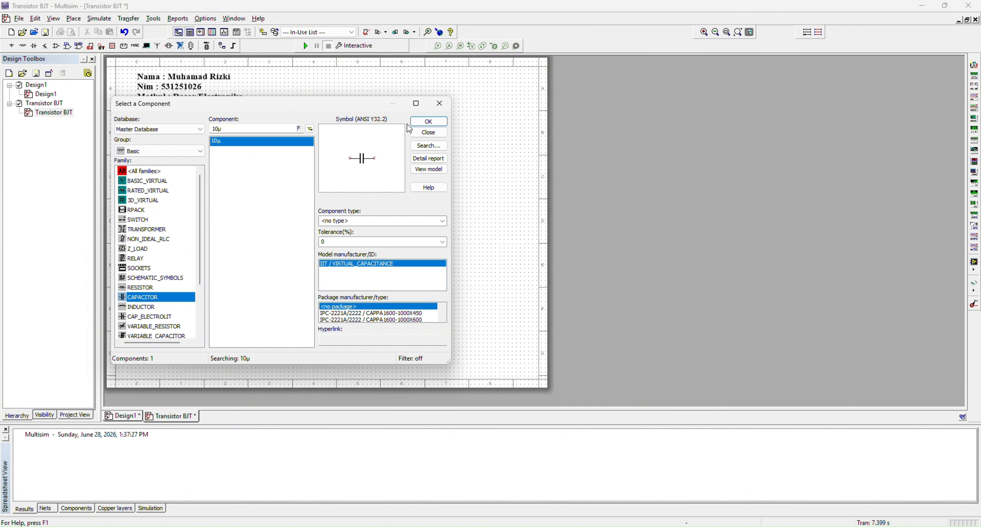
pyautogui.click(420, 122)
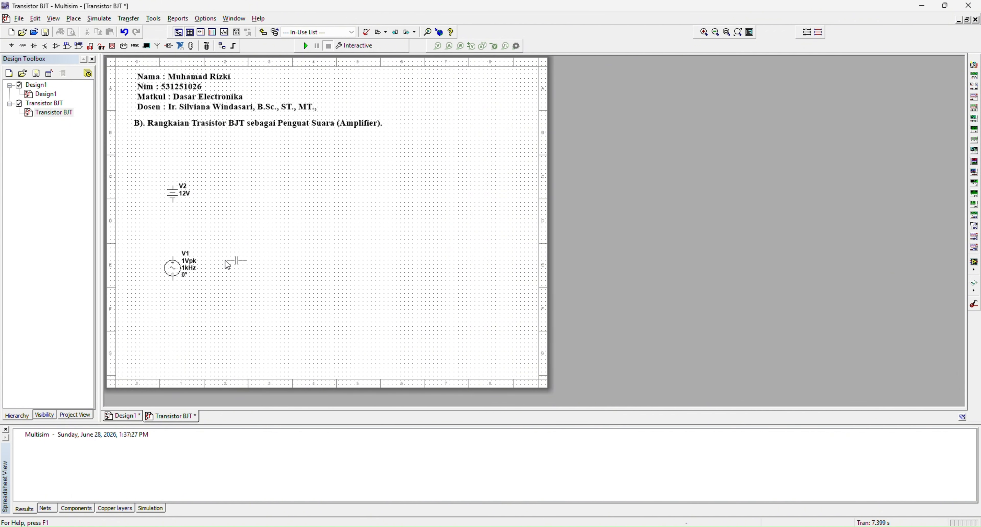
pyautogui.click(207, 240)
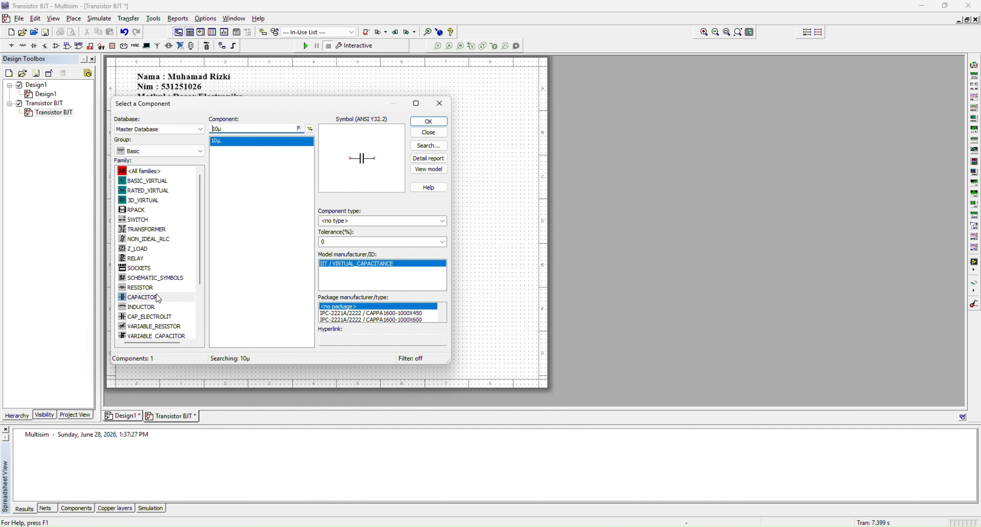
# Place a 10k resistor below and right of the 10 µF capacitor, level with the AC source
pyautogui.click(146, 288)
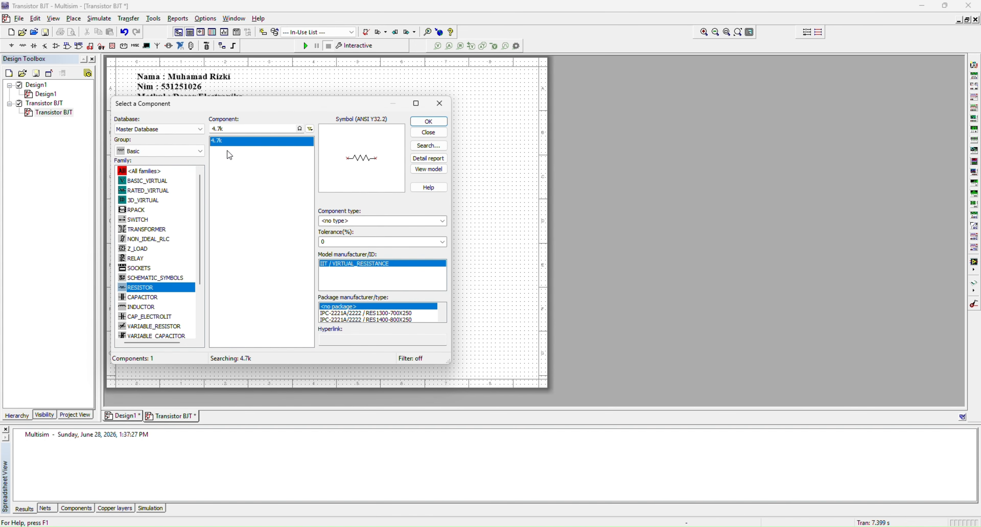
pyautogui.click(228, 130)
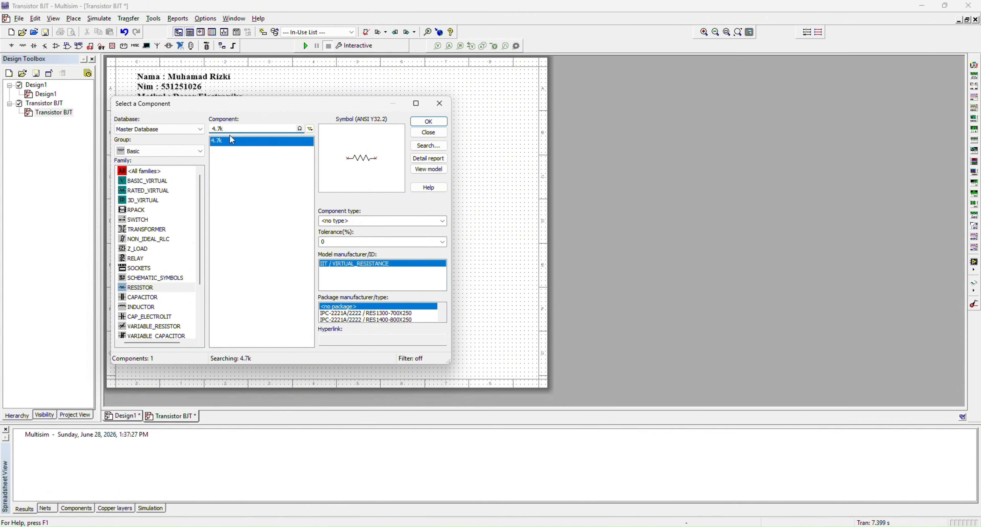
pyautogui.press('BackSpace')
pyautogui.press('BackSpace')
pyautogui.press('BackSpace')
pyautogui.press('BackSpace')
pyautogui.write('1kK')
pyautogui.click(428, 121)
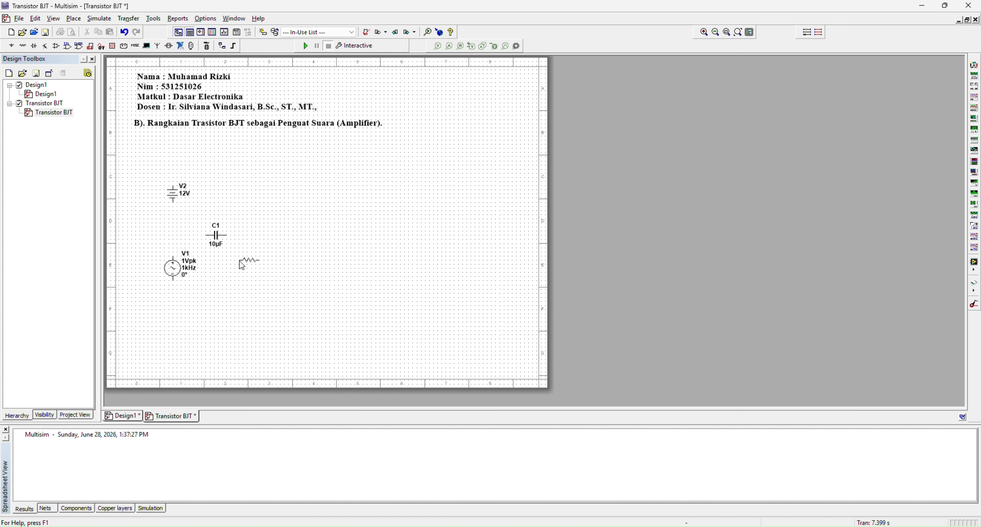
pyautogui.click(242, 265)
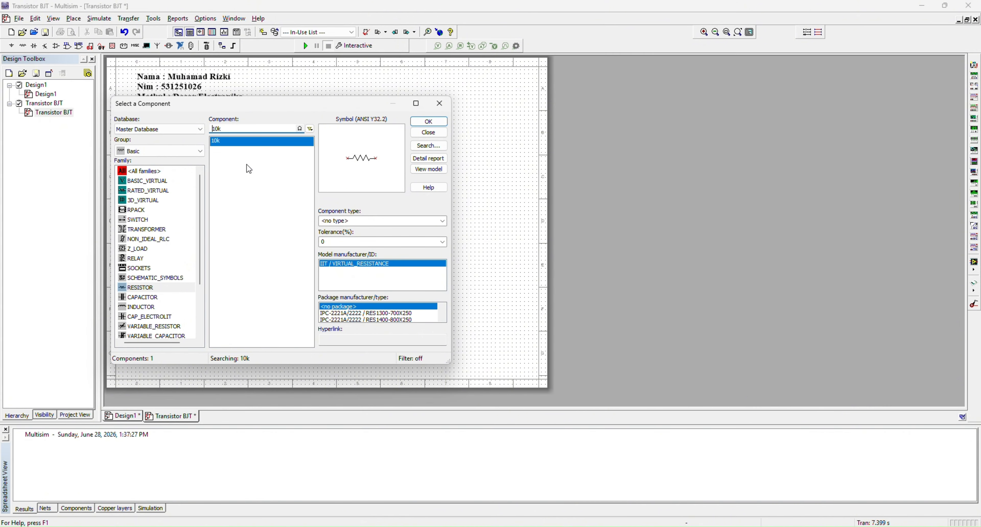
# Place a 1k resistor to the right of the 10k resistor, in the same row
pyautogui.press('Right')
pyautogui.press('Delete')
pyautogui.click(423, 122)
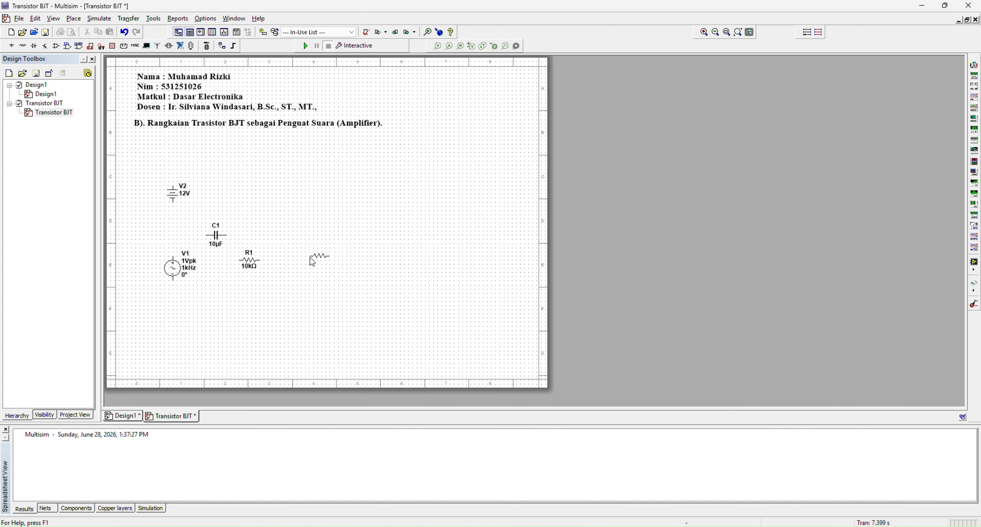
pyautogui.click(310, 262)
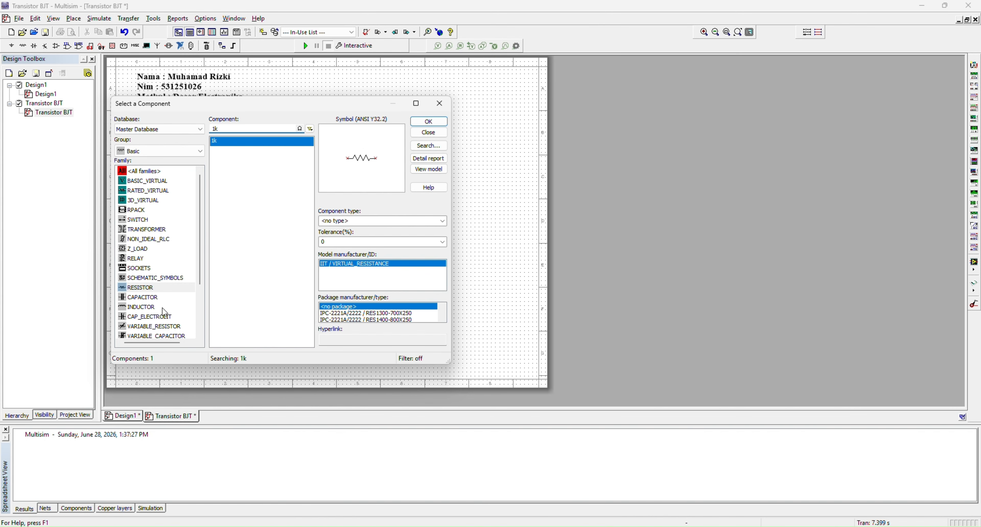
# Place a 100 µF capacitor to the right of the 1k resistor, in the same row
pyautogui.click(190, 298)
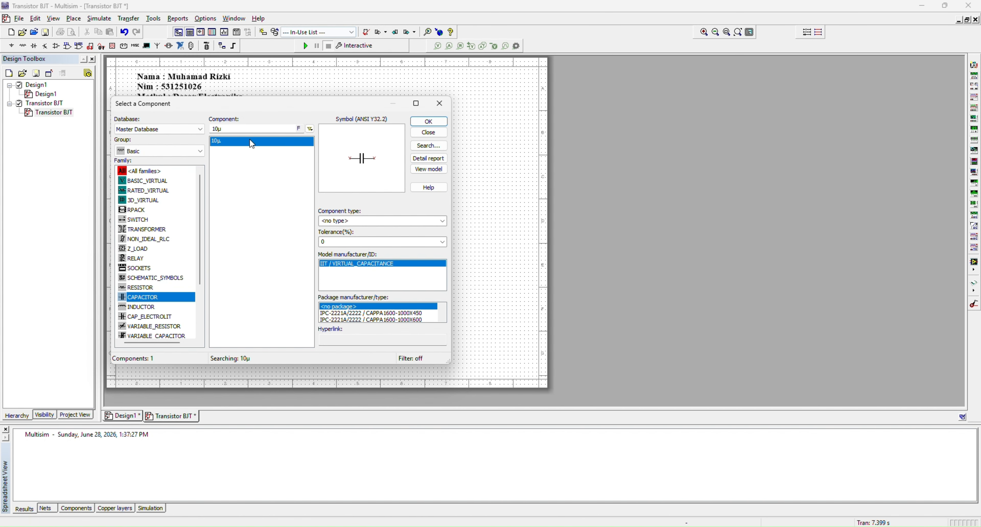
pyautogui.click(218, 130)
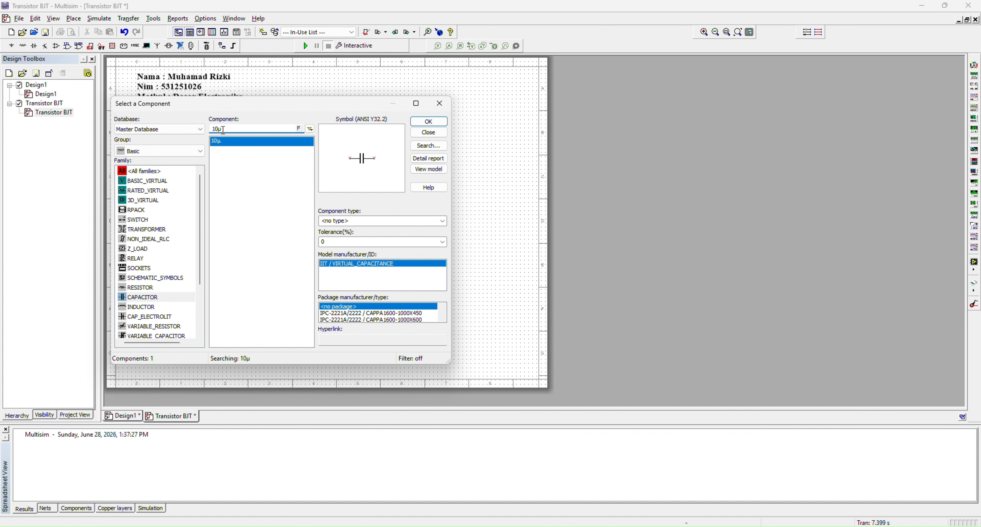
pyautogui.press('BackSpace')
pyautogui.write('00')
pyautogui.click(427, 125)
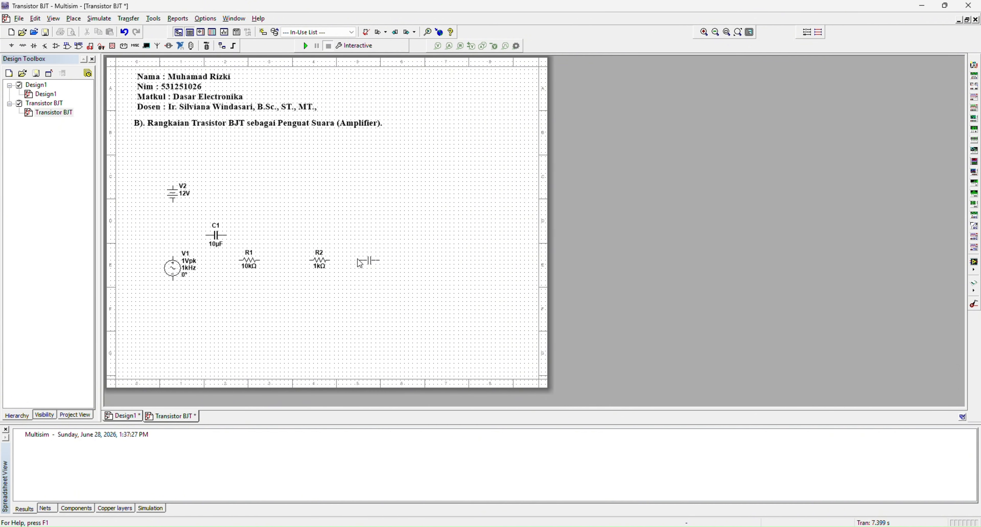
pyautogui.click(361, 265)
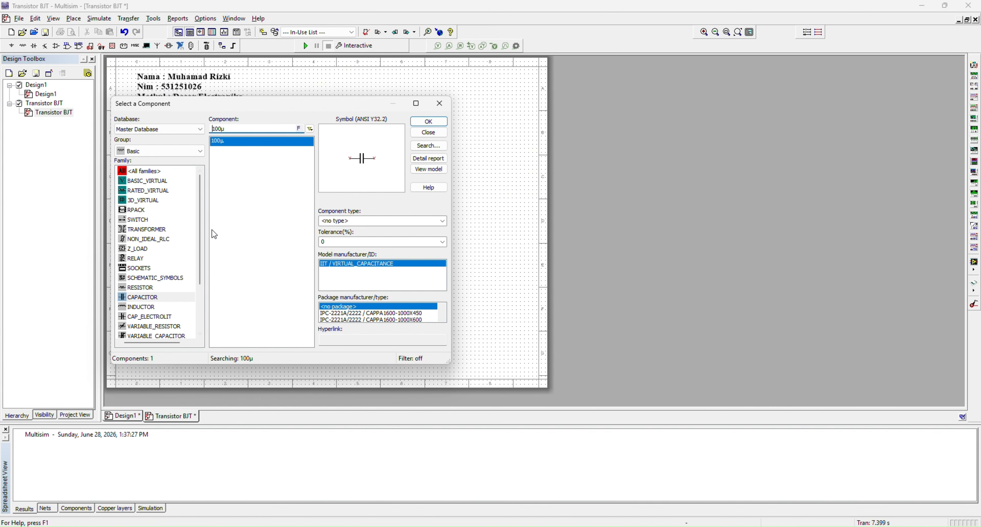
# Place a 47k resistor to the right of the DC source, above the 10k resistor
pyautogui.click(154, 288)
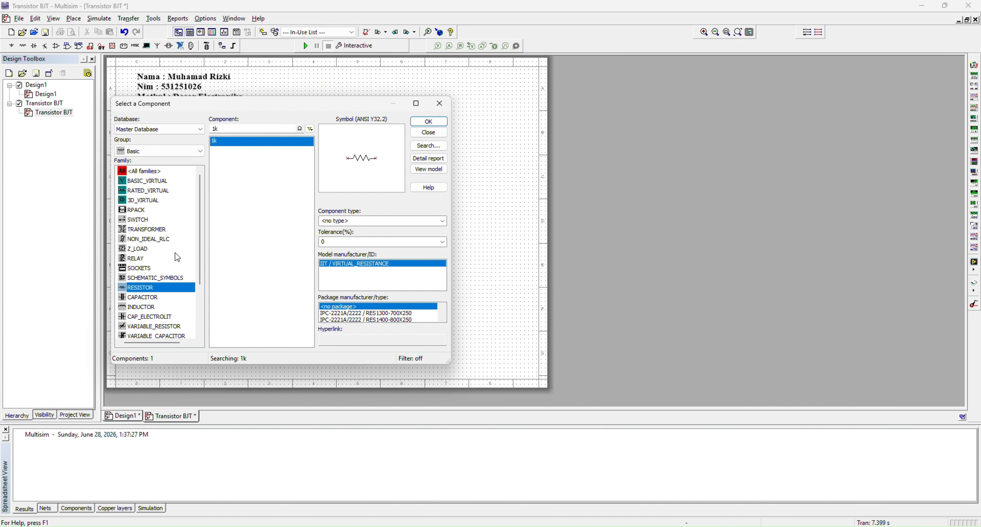
pyautogui.click(215, 129)
pyautogui.press('BackSpace')
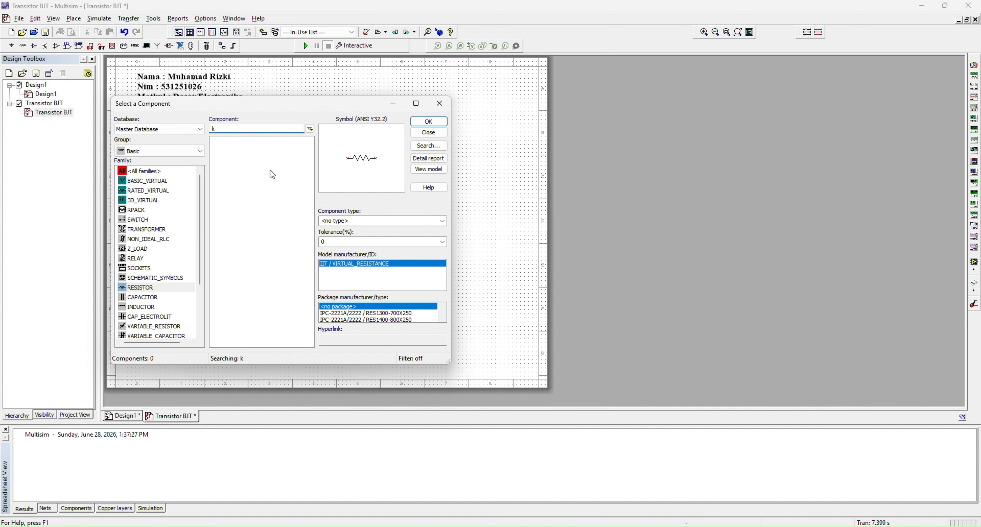
pyautogui.write('47')
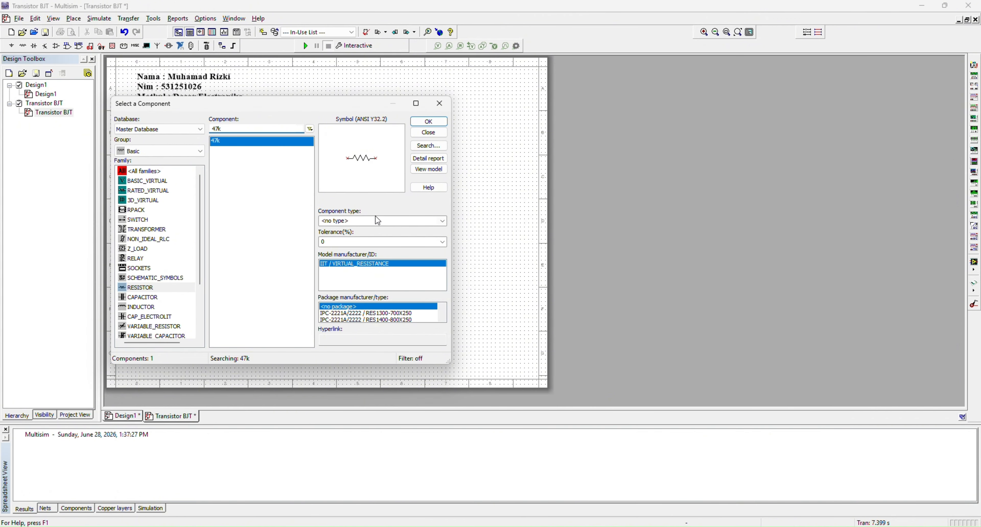
pyautogui.click(430, 122)
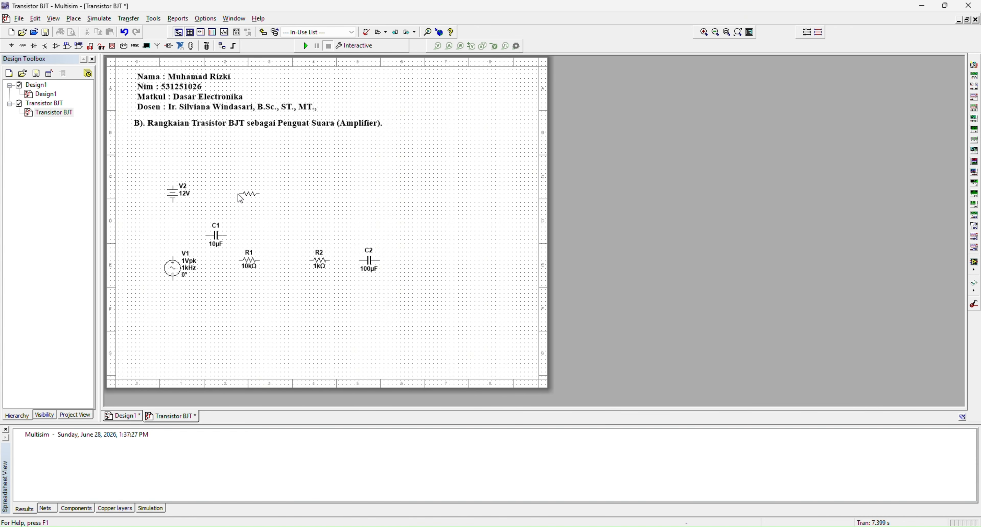
pyautogui.press('Escape')
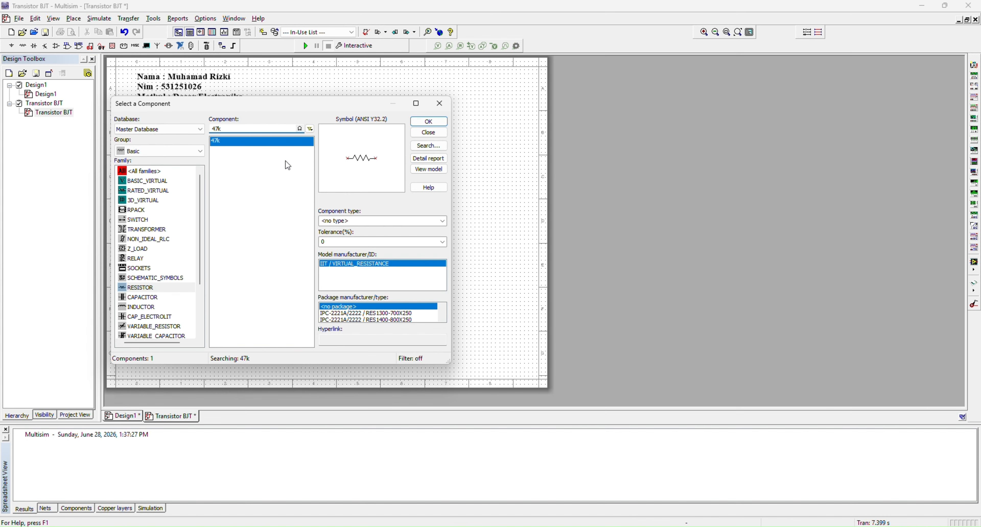
# Place a 4.7k resistor above and slightly right of the 47k resistor
pyautogui.press('BackSpace')
pyautogui.write('.7')
pyautogui.click(428, 121)
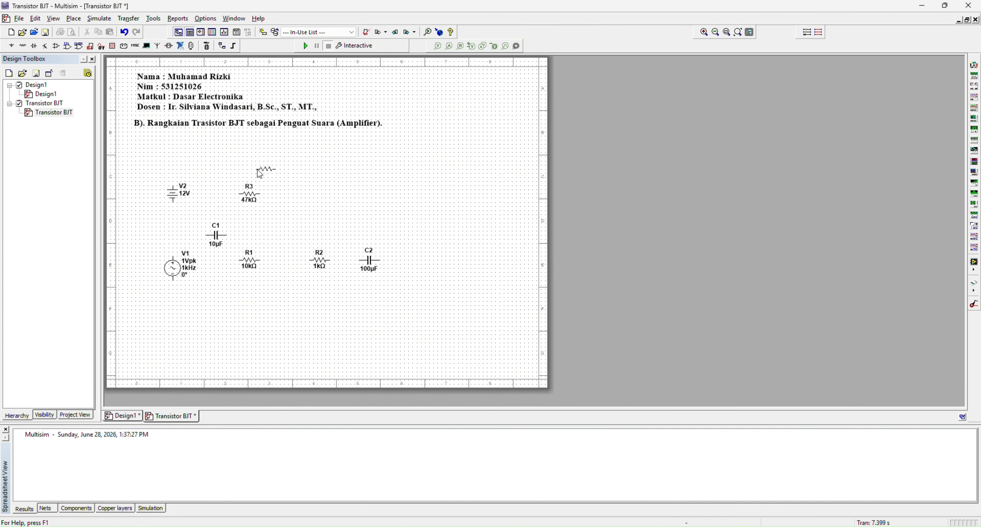
pyautogui.click(266, 172)
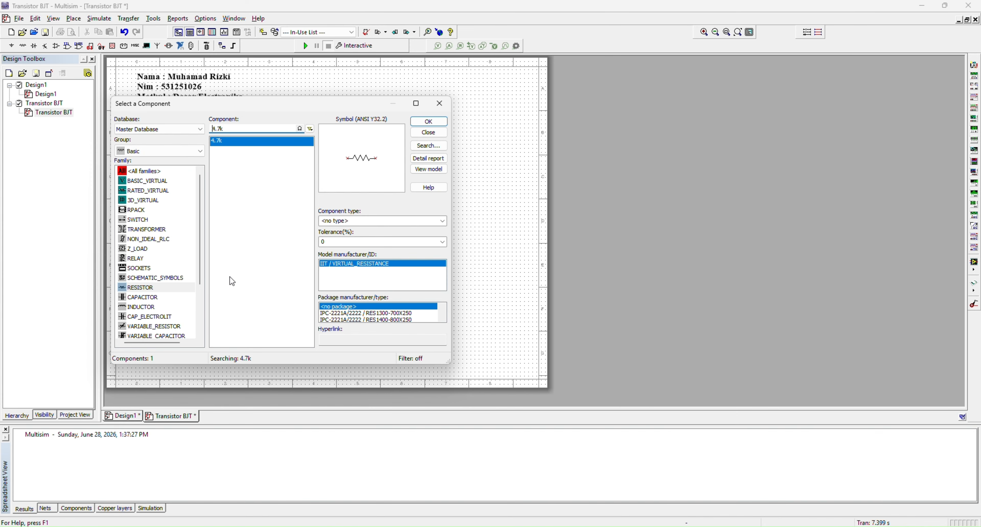
# Place a second 10 µF capacitor to the right of the 4.7k resistor
pyautogui.click(180, 297)
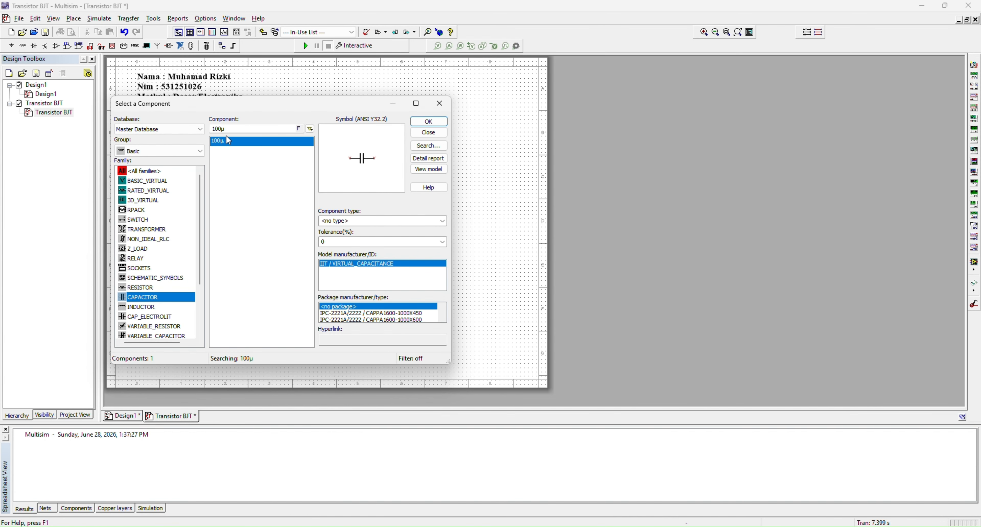
pyautogui.click(218, 129)
pyautogui.press('BackSpace')
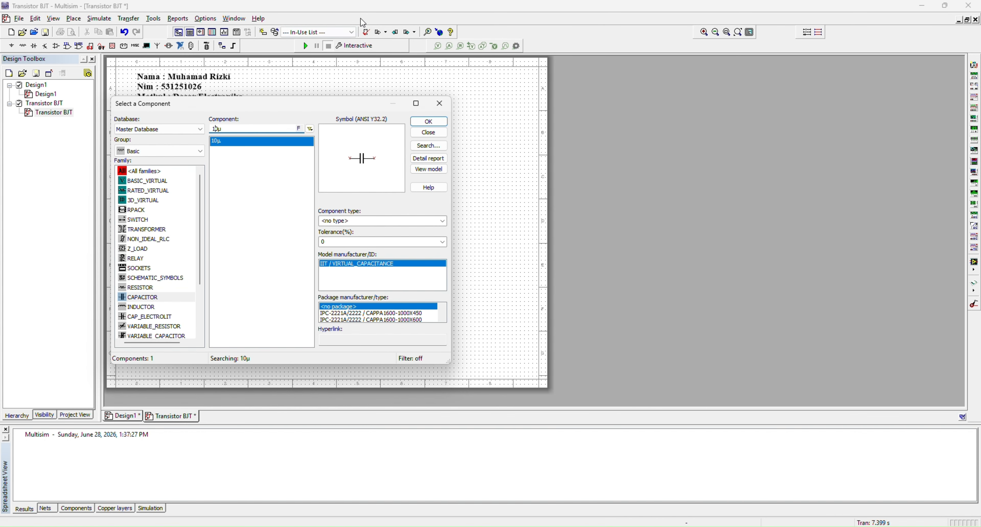
pyautogui.click(429, 122)
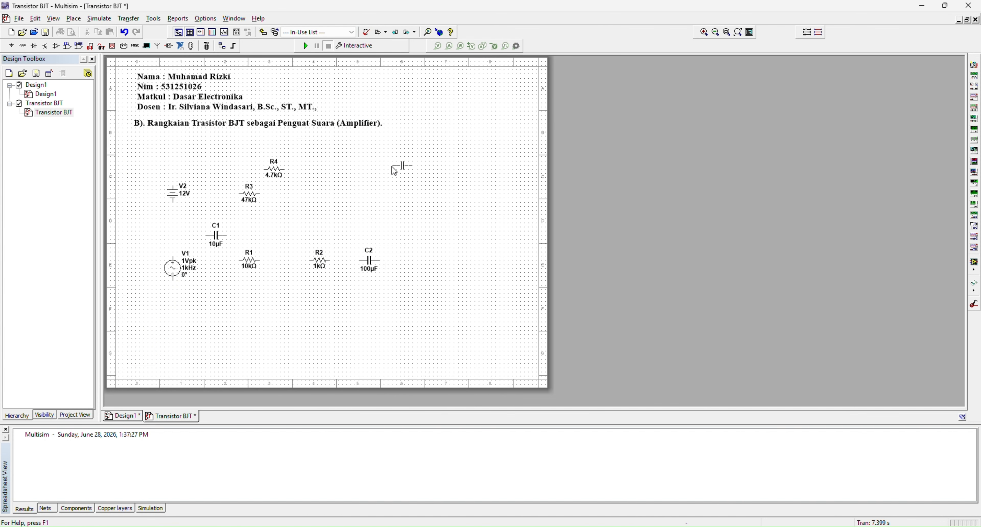
pyautogui.click(340, 166)
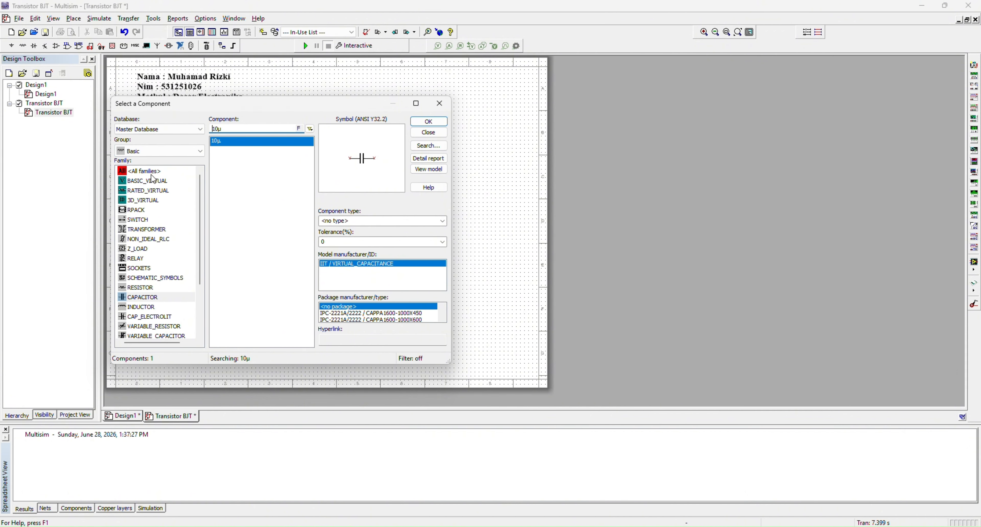
# Place a 2N3904G NPN transistor to the lower right of the 47k resistor
pyautogui.click(164, 150)
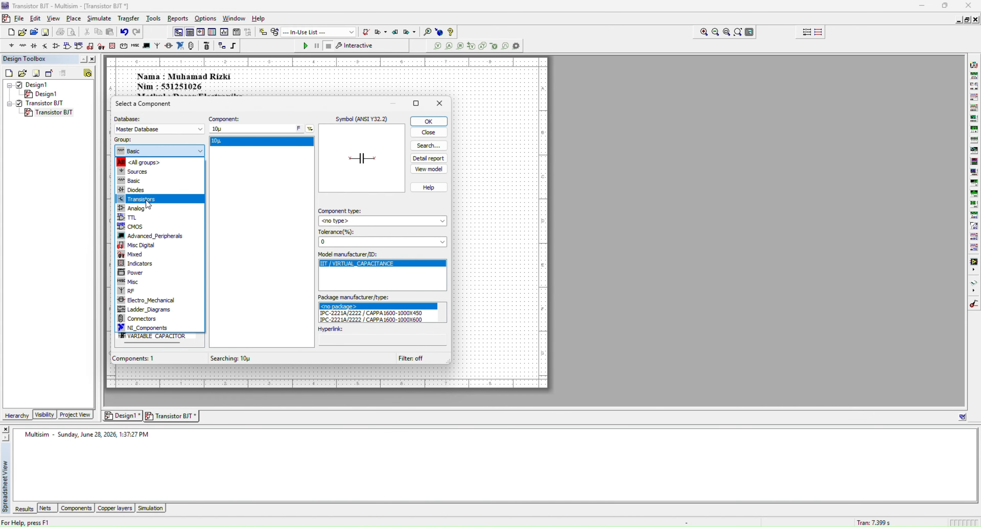
pyautogui.click(194, 211)
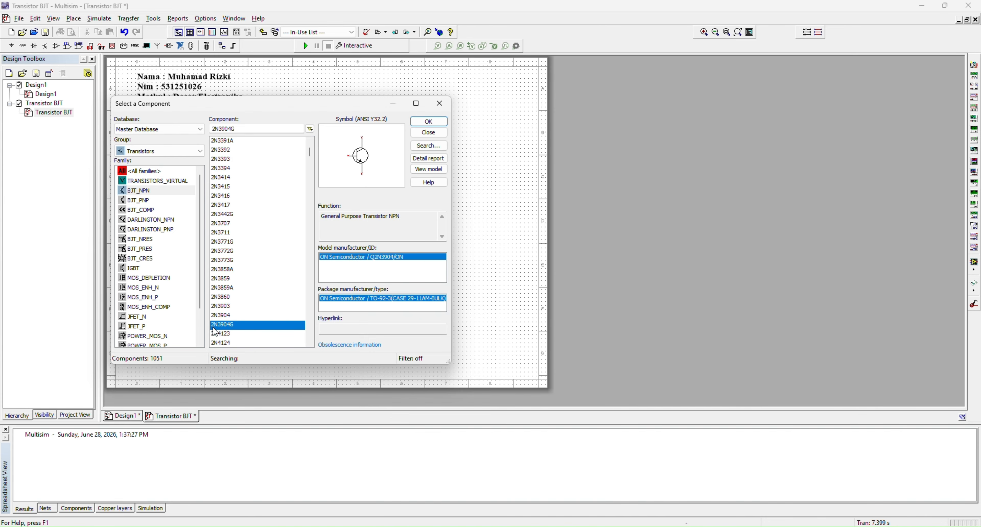
pyautogui.click(429, 121)
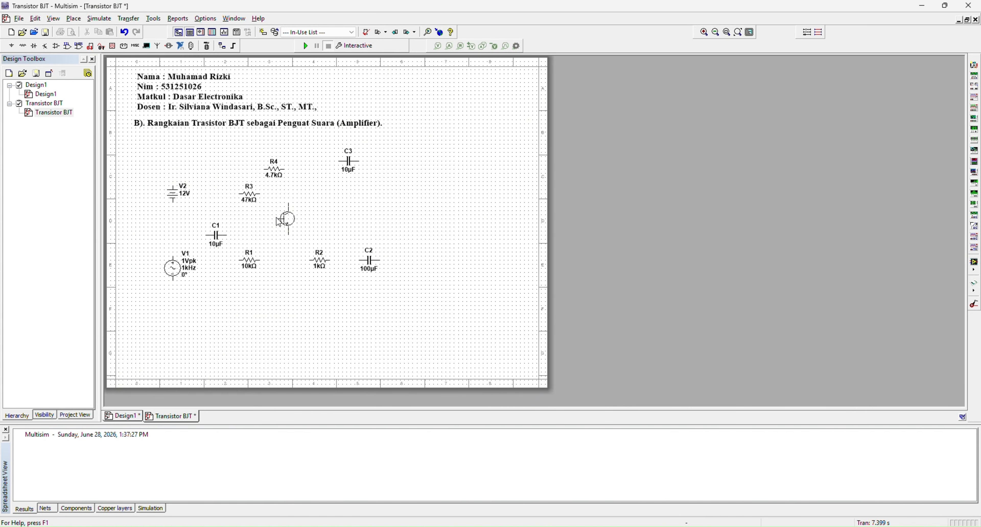
pyautogui.click(281, 222)
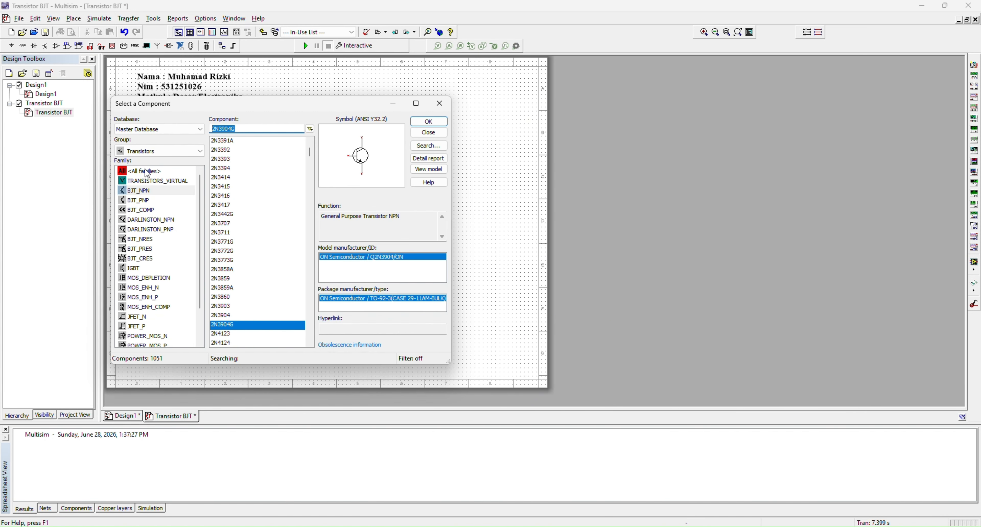
# Place an analog ground from the power sources below the first 10 µF capacitor, and finish placing components
pyautogui.click(147, 174)
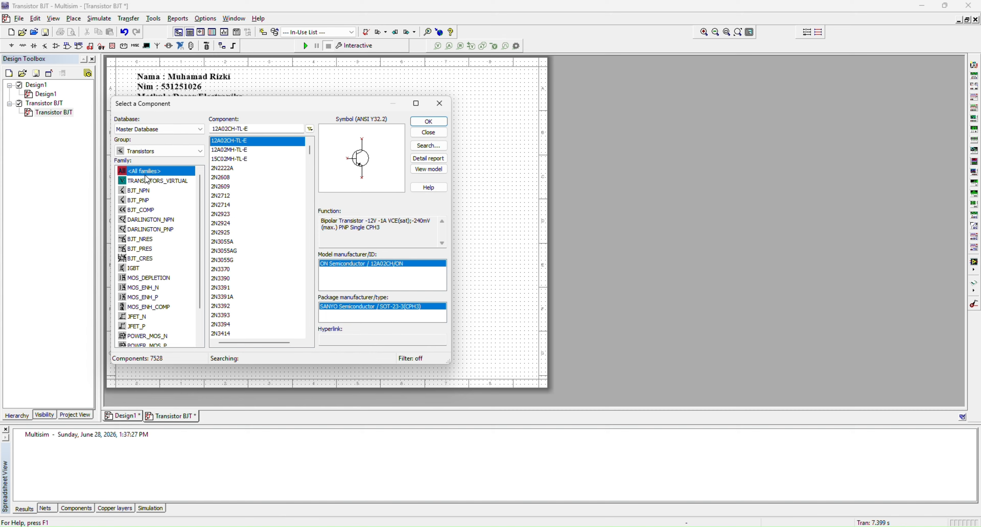
pyautogui.click(155, 154)
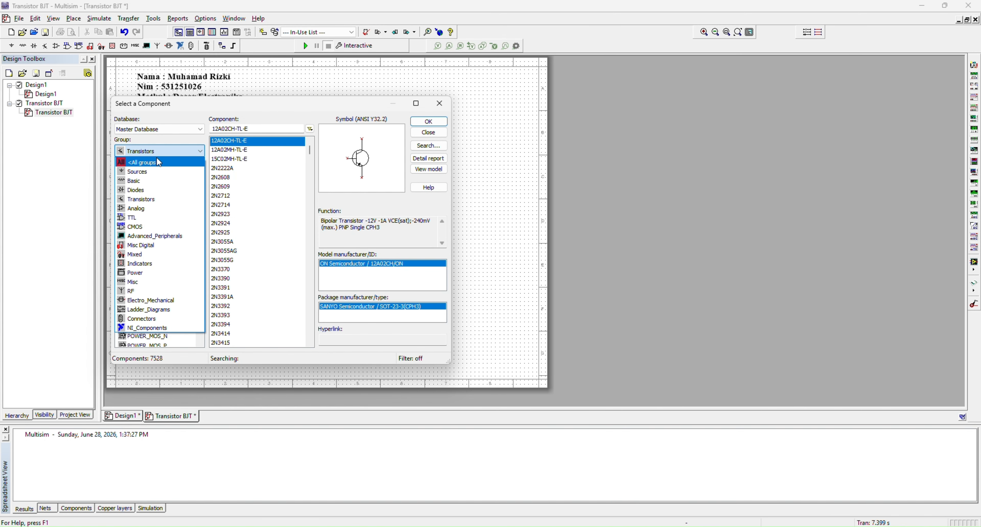
pyautogui.click(148, 172)
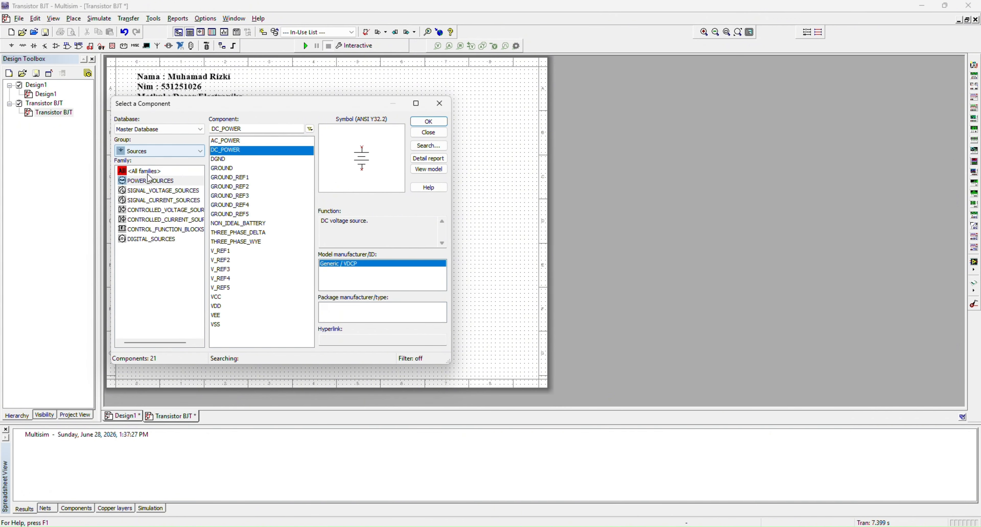
pyautogui.click(238, 163)
pyautogui.click(237, 165)
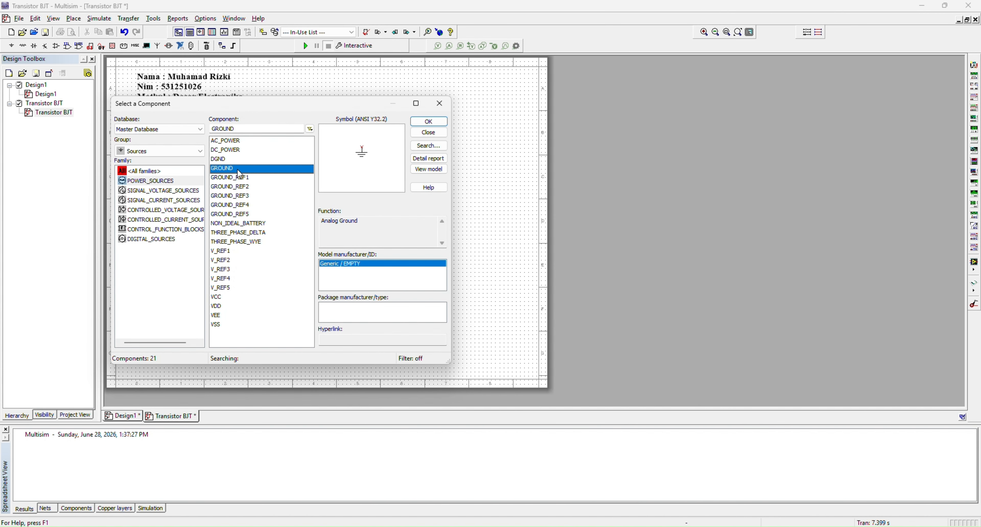
pyautogui.click(423, 127)
pyautogui.click(219, 332)
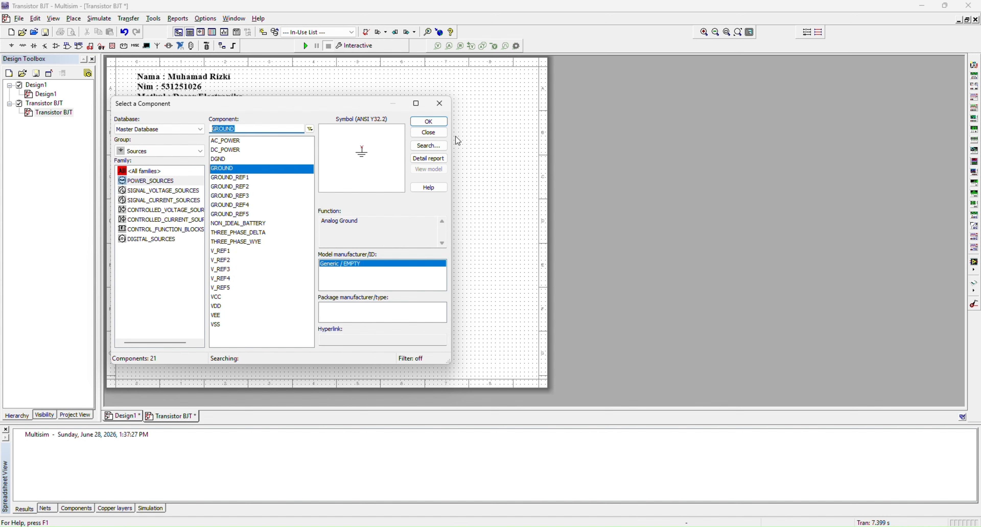
pyautogui.click(440, 103)
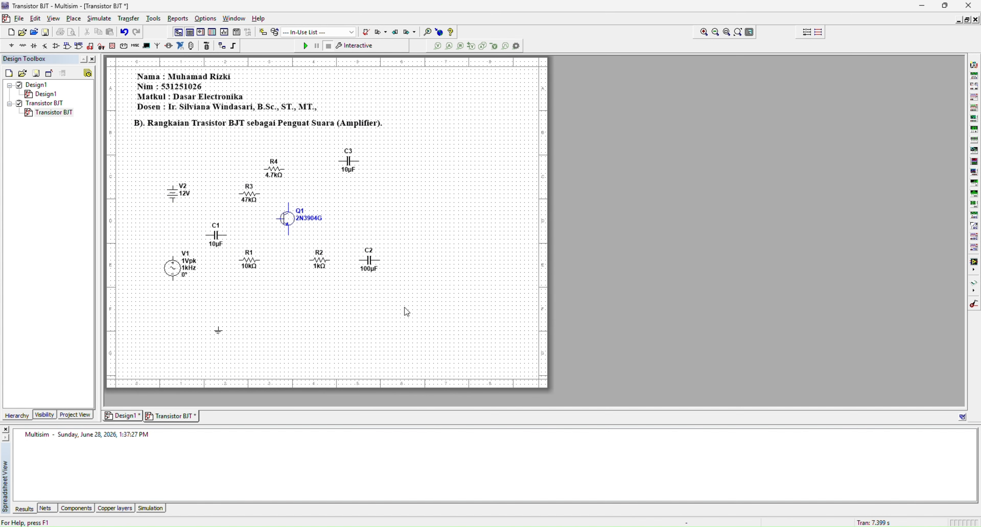
# Rotate the 10k resistor 90° clockwise and wire the AC source through the first 10 µF capacitor to its upper end
pyautogui.click(174, 256)
pyautogui.click(207, 236)
pyautogui.rightClick(248, 267)
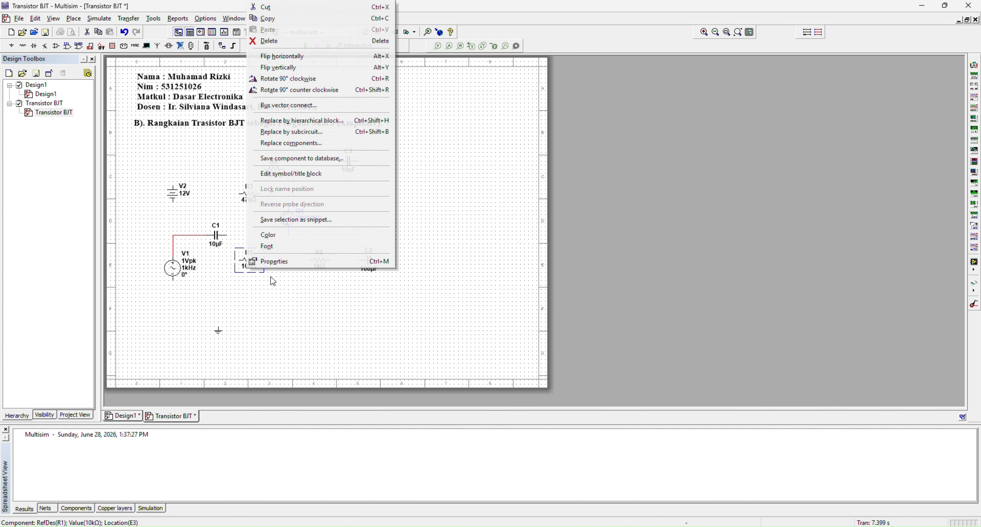
pyautogui.click(268, 80)
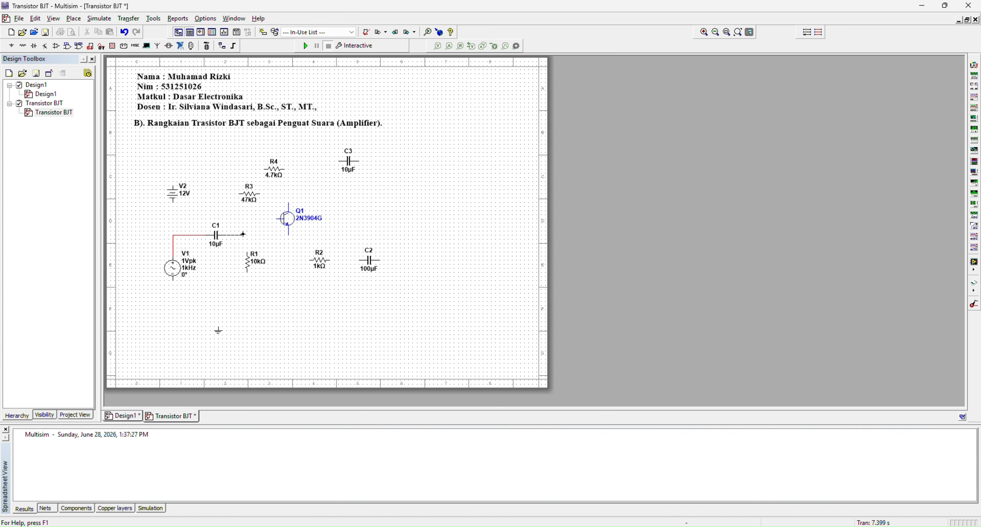
pyautogui.click(248, 252)
# Wire the 10k resistor's lower end to the AC source's lower terminal and the ground, moving the ground beneath the resistor
pyautogui.click(248, 272)
pyautogui.click(220, 327)
pyautogui.moveTo(241, 298); pyautogui.dragTo(245, 297)
pyautogui.click(266, 293)
# Rotate the 47k resistor 90° counter clockwise, align it above the 10k resistor and wire it to the capacitor node
pyautogui.click(249, 197)
pyautogui.moveTo(244, 198); pyautogui.dragTo(232, 197)
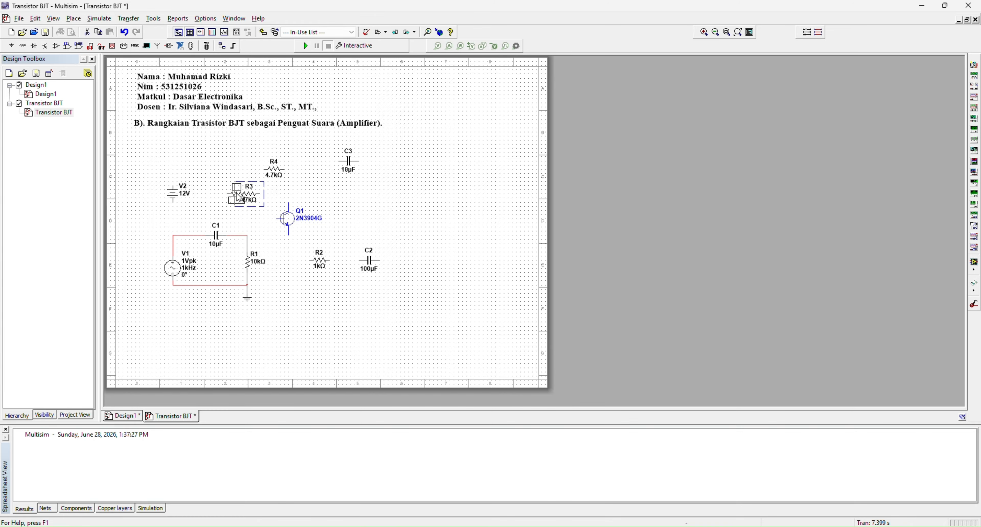
pyautogui.rightClick(236, 195)
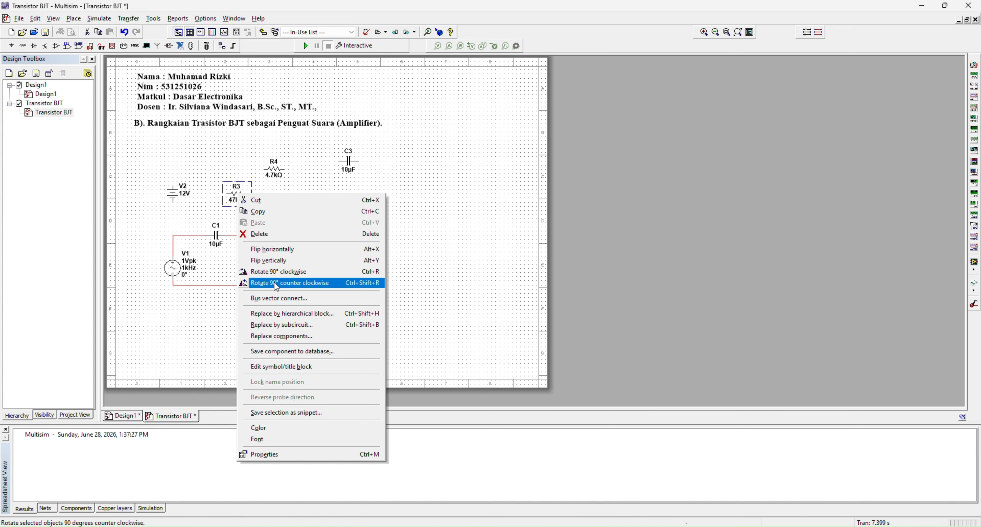
pyautogui.click(282, 283)
pyautogui.moveTo(235, 194); pyautogui.dragTo(247, 206)
pyautogui.click(262, 224)
pyautogui.click(258, 236)
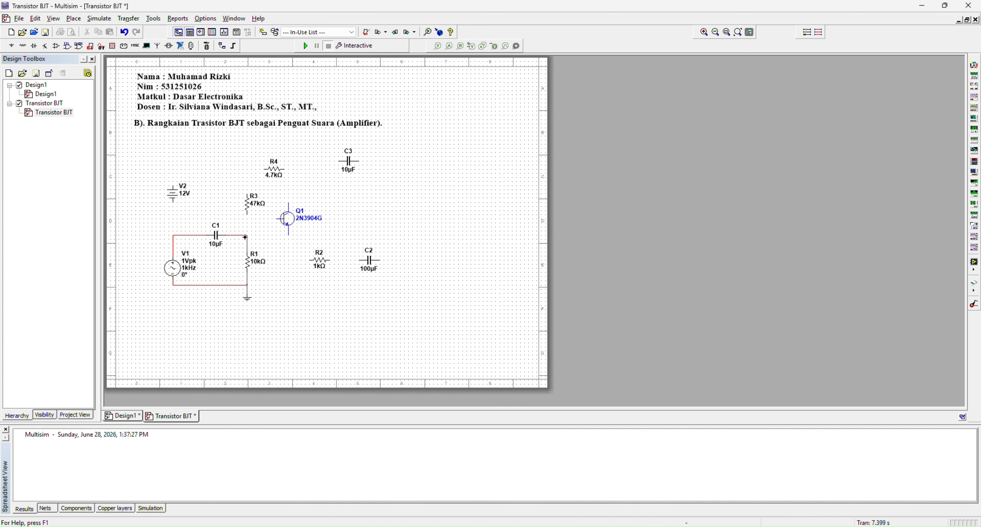
pyautogui.click(246, 236)
# Wire the 47k resistor through the 4.7k resistor to the second 10 µF capacitor, aligning that capacitor and repositioning the transistor below
pyautogui.moveTo(274, 224); pyautogui.dragTo(266, 224)
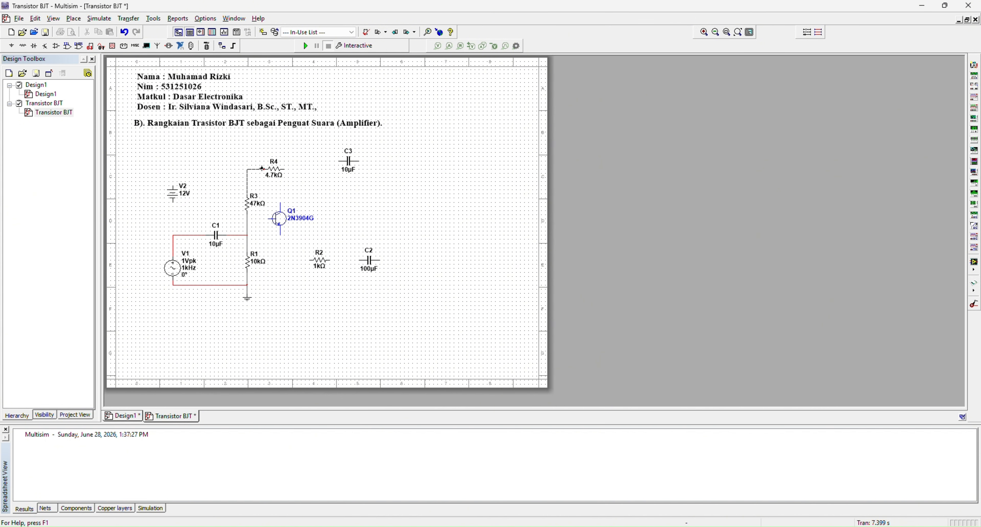
pyautogui.moveTo(342, 172); pyautogui.dragTo(321, 180)
pyautogui.click(299, 224)
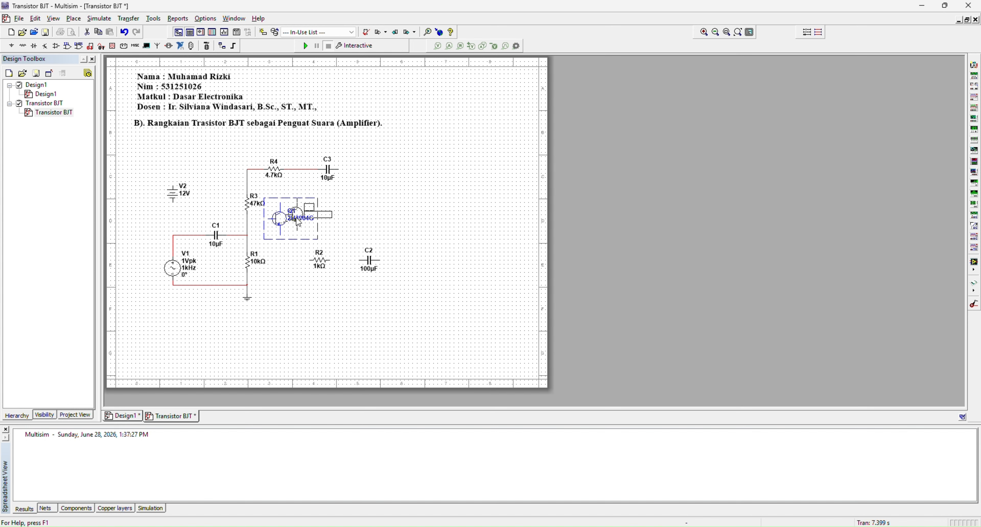
pyautogui.moveTo(299, 224); pyautogui.dragTo(315, 219)
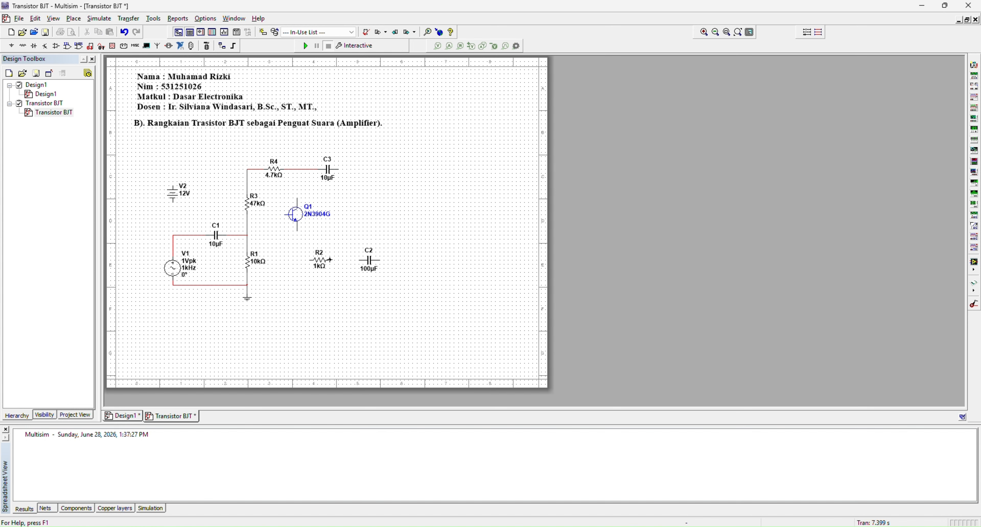
# Rotate the 1k resistor and the 100 µF capacitor 90° clockwise, and shift the capacitor slightly up and right
pyautogui.rightClick(319, 262)
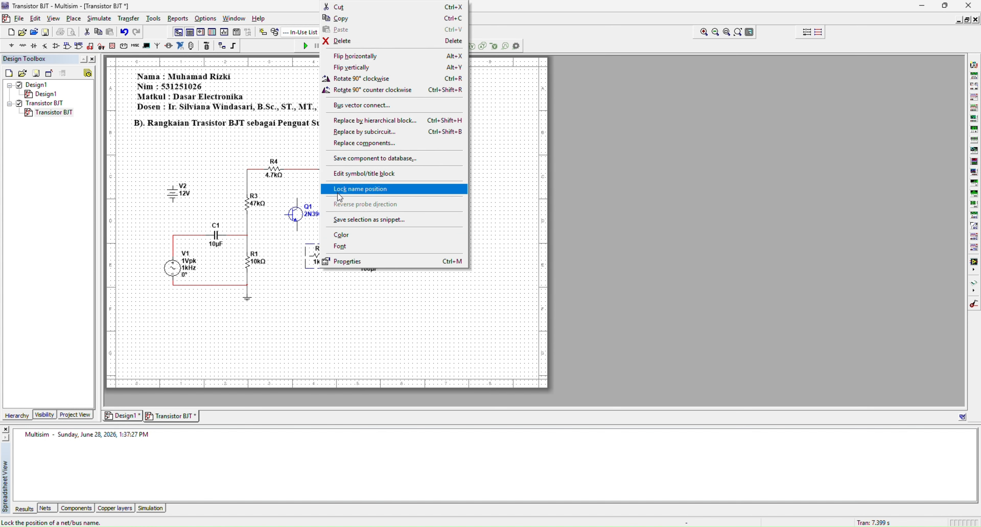
pyautogui.click(353, 79)
pyautogui.rightClick(383, 258)
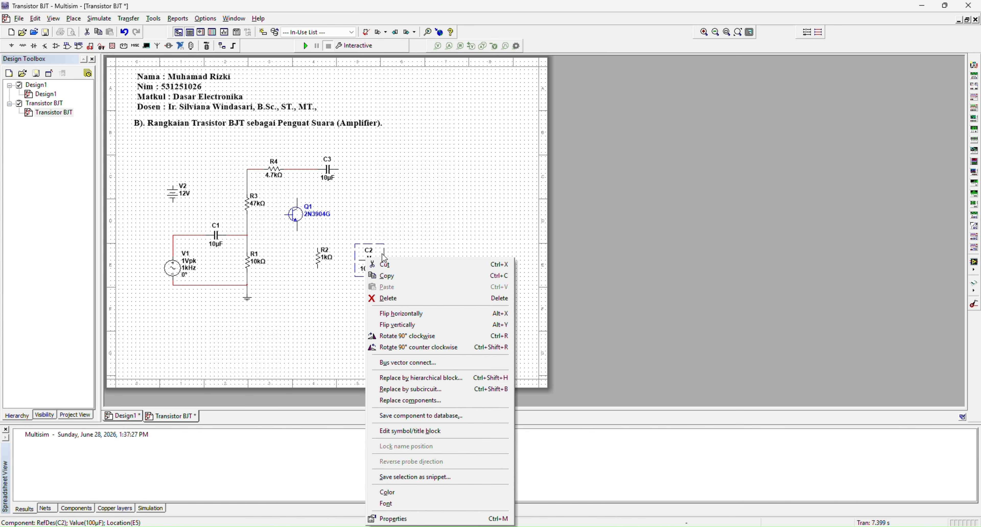
pyautogui.click(396, 336)
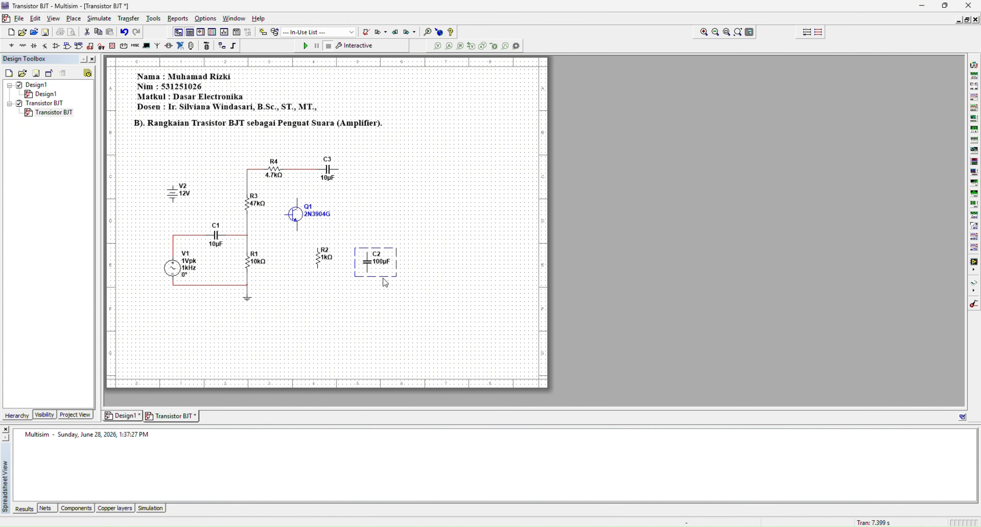
pyautogui.click(315, 264)
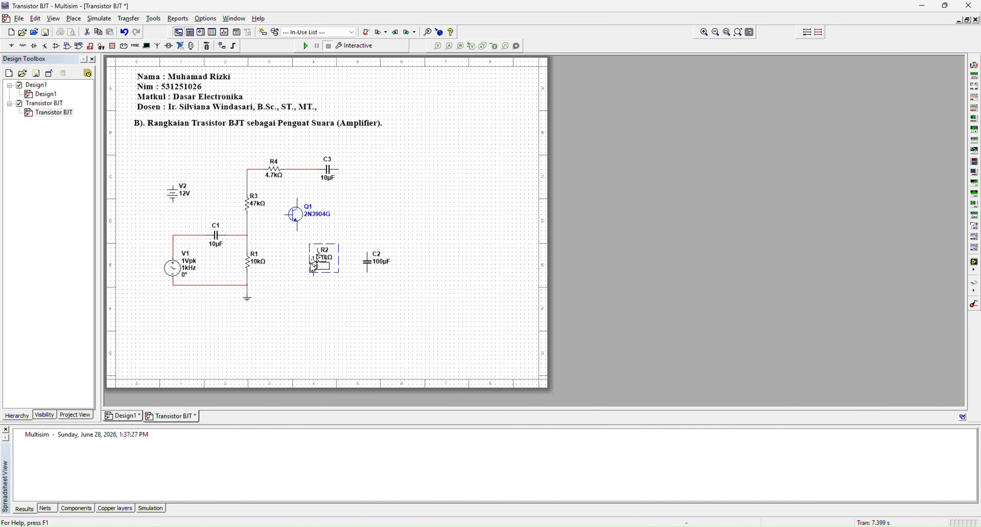
pyautogui.click(371, 259)
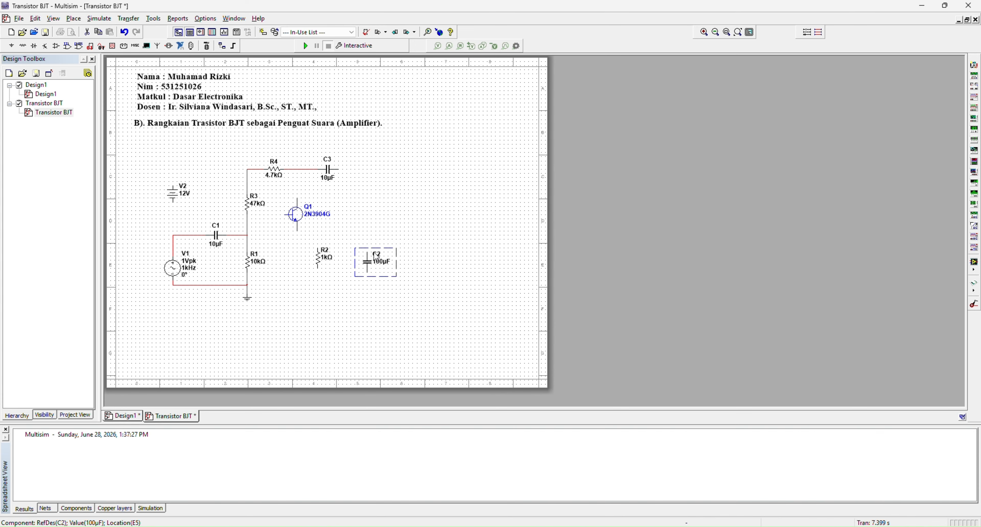
pyautogui.moveTo(376, 257); pyautogui.dragTo(381, 249)
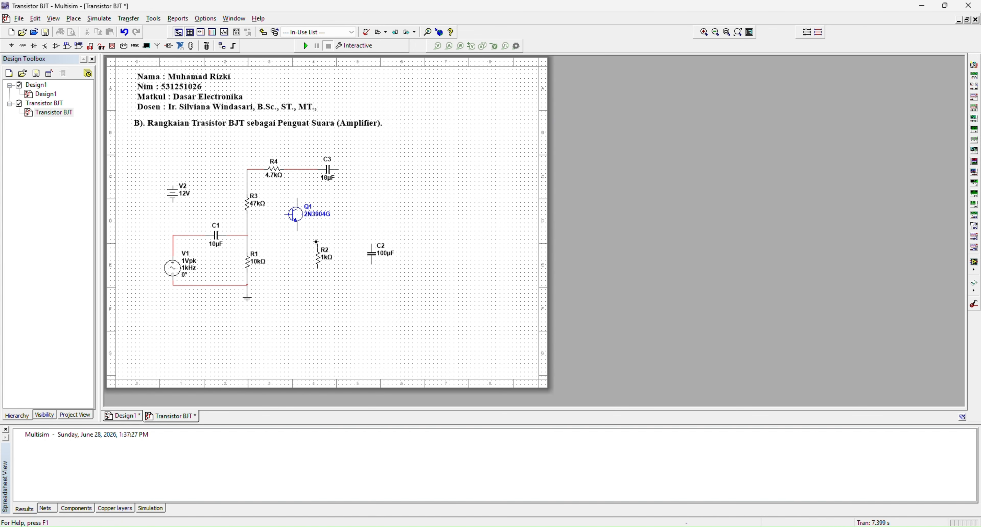
# Wire the 1k resistor and 100 µF capacitor in parallel down to the ground line, shifting the resistor slightly lower
pyautogui.click(368, 242)
pyautogui.click(372, 264)
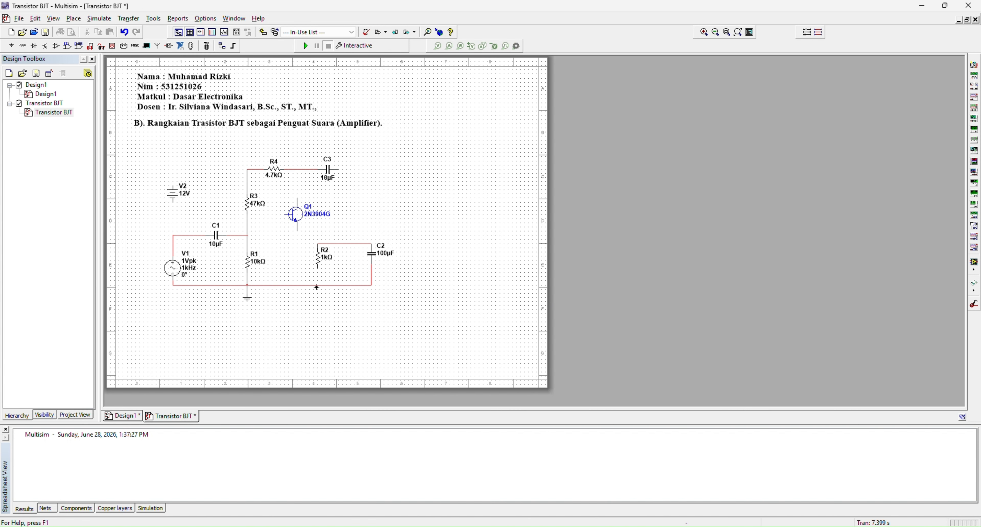
pyautogui.press('Escape')
pyautogui.click(319, 269)
pyautogui.moveTo(316, 266); pyautogui.dragTo(316, 275)
pyautogui.click(335, 276)
pyautogui.click(316, 278)
pyautogui.click(335, 277)
# Move the transistor slightly down and wire its emitter to the 1k resistor, base to the 47k/10k node, and collector to the 4.7k resistor's output
pyautogui.moveTo(296, 220); pyautogui.dragTo(301, 233)
pyautogui.click(378, 211)
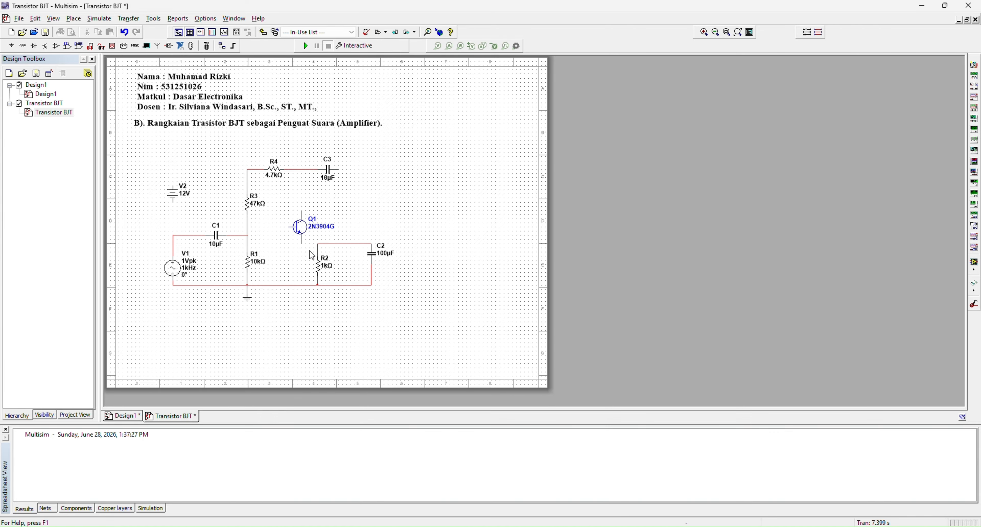
pyautogui.click(303, 245)
pyautogui.click(247, 228)
pyautogui.click(301, 170)
# Move the 12 V source further left and wire it between the 47k/4.7k resistor node and the ground line
pyautogui.click(248, 169)
pyautogui.moveTo(175, 201); pyautogui.dragTo(149, 201)
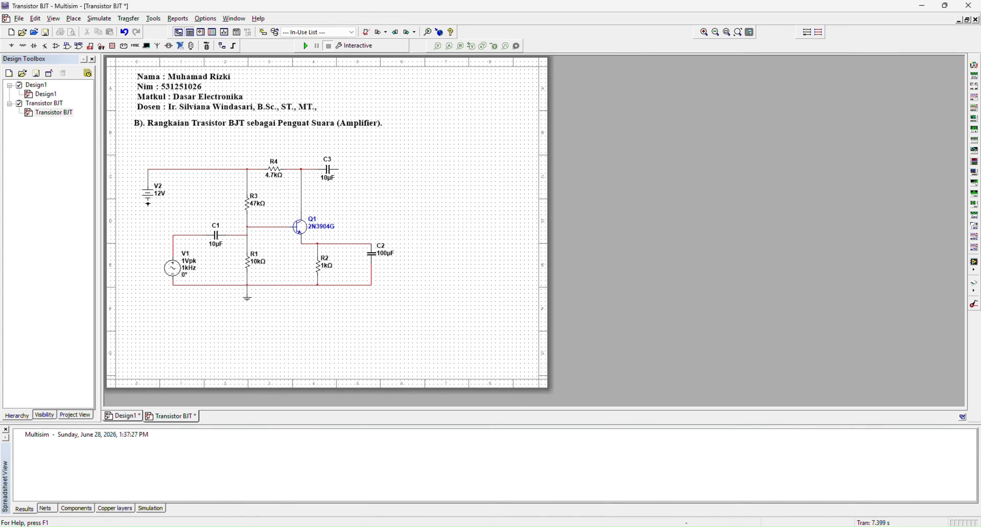
pyautogui.click(148, 204)
pyautogui.click(172, 284)
# Change the net color of the ground line to black
pyautogui.rightClick(148, 255)
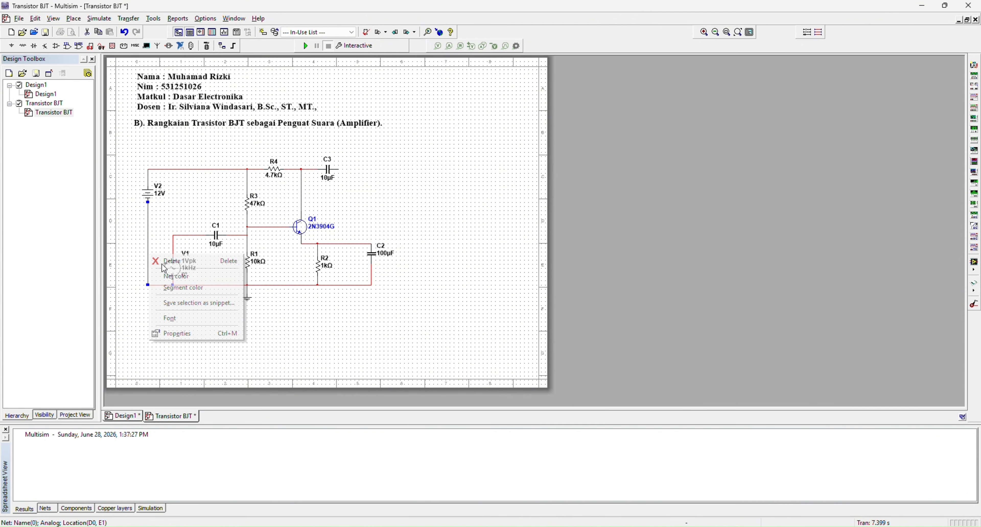
pyautogui.click(179, 277)
pyautogui.click(529, 325)
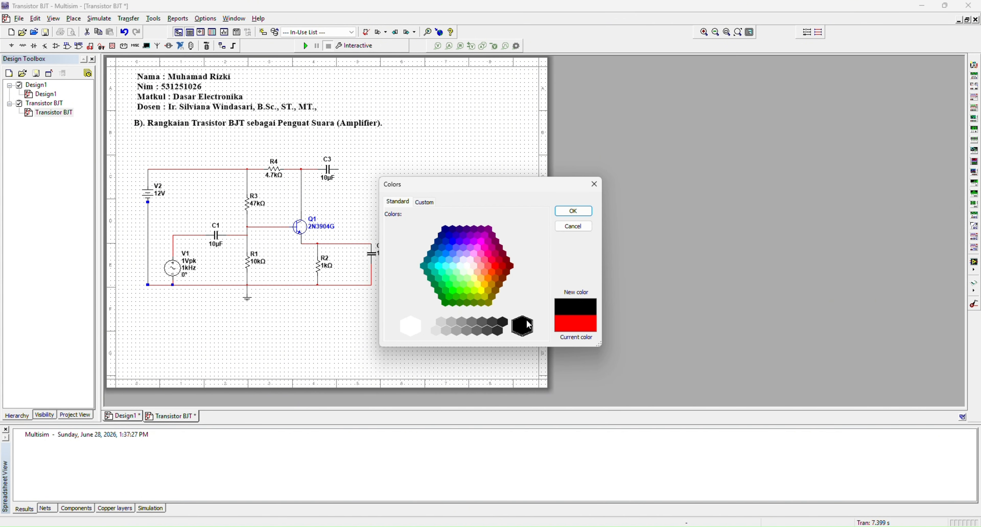
pyautogui.click(573, 211)
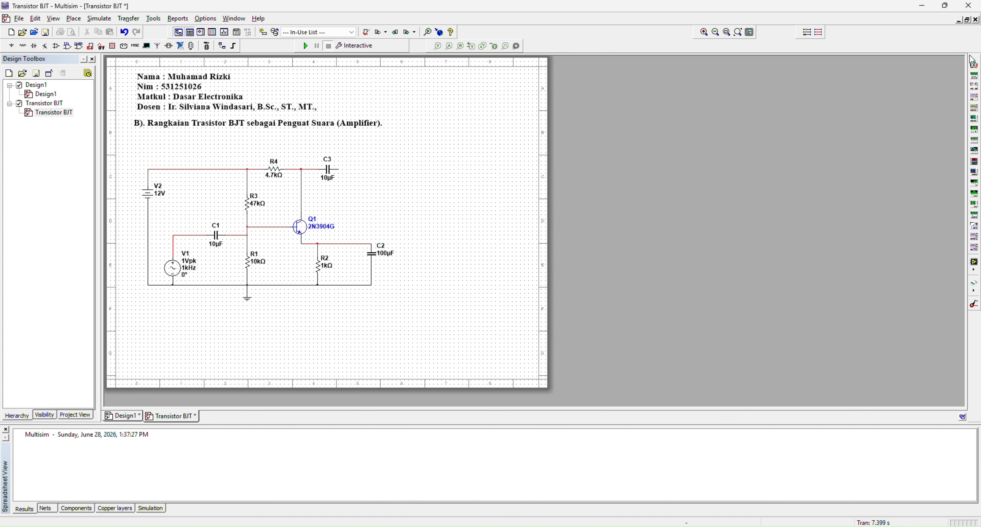
# Place a multimeter beside the 12 V source and wire its terminals across the supply line and ground
pyautogui.click(974, 64)
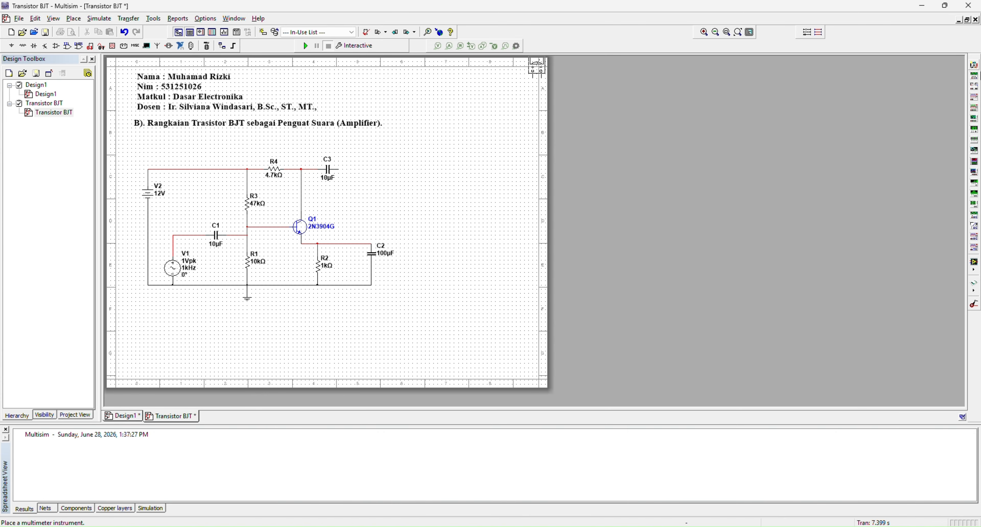
pyautogui.click(189, 216)
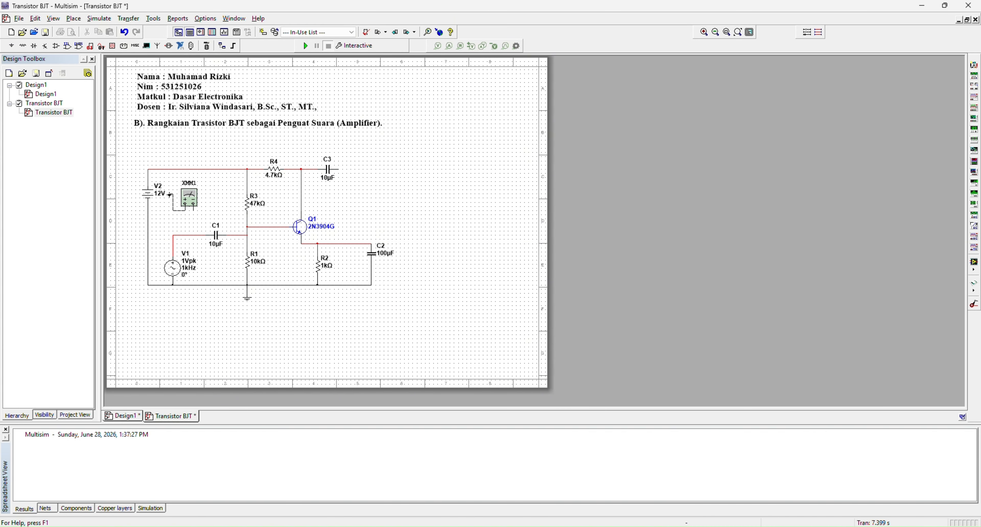
pyautogui.click(173, 169)
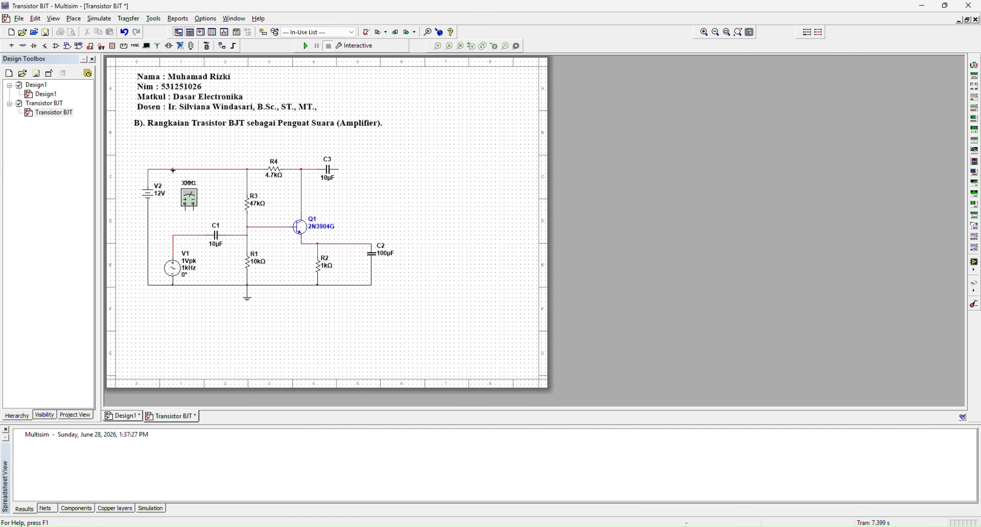
pyautogui.click(194, 210)
pyautogui.click(148, 222)
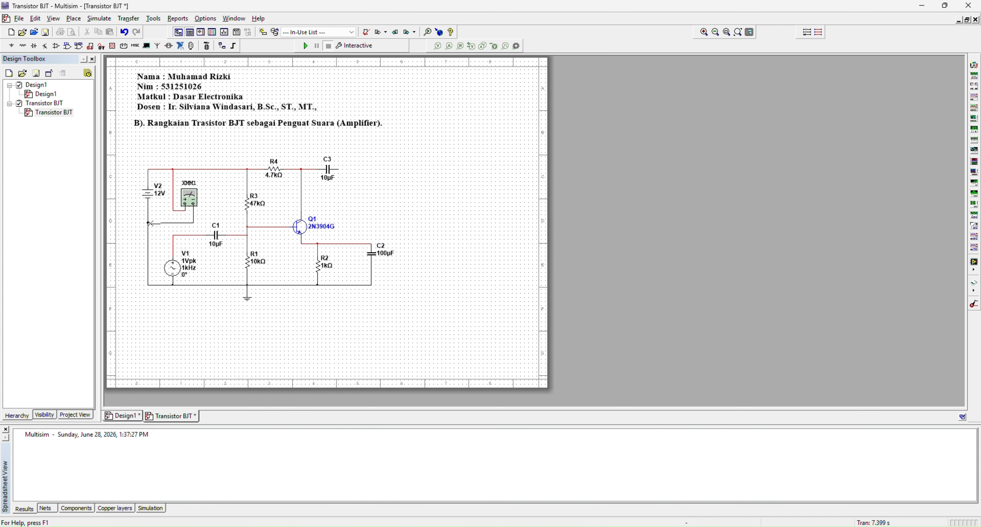
# Place a second multimeter between the AC source and the 10k resistor, wired across the input side of C1 and the ground line
pyautogui.click(975, 76)
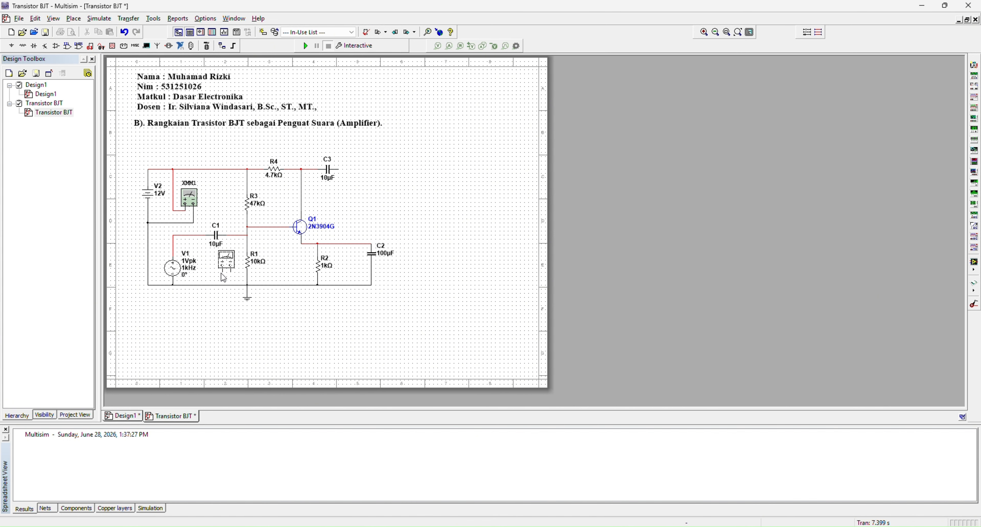
pyautogui.click(221, 273)
pyautogui.moveTo(229, 263); pyautogui.dragTo(229, 264)
pyautogui.click(220, 297)
pyautogui.click(226, 254)
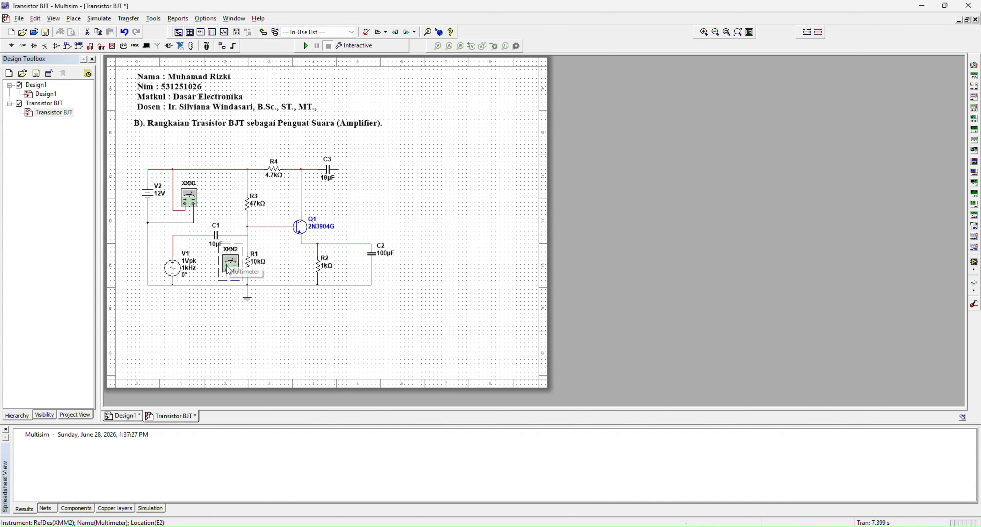
pyautogui.click(230, 289)
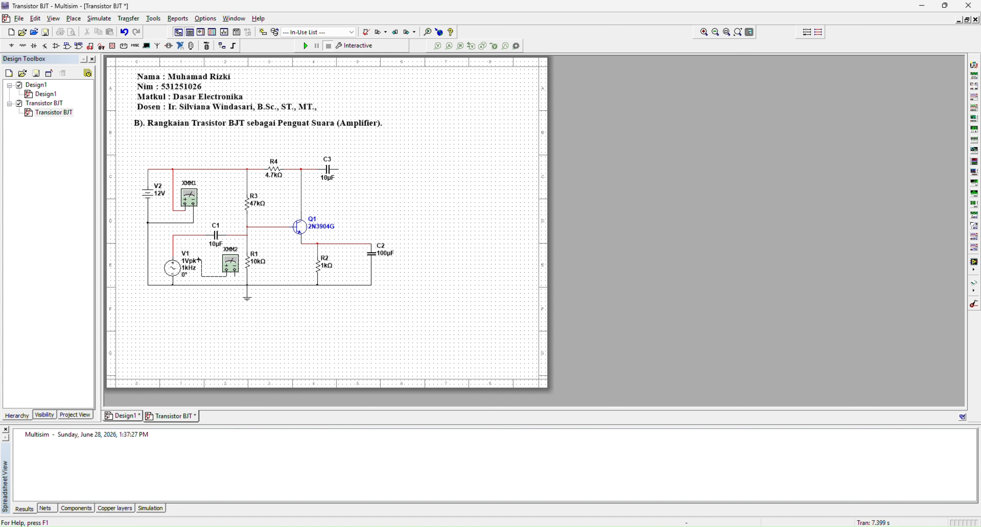
pyautogui.click(202, 235)
pyautogui.click(235, 285)
# Place a third multimeter below C3 and wire its terminals to the transistor's collector line and the ground line
pyautogui.click(974, 75)
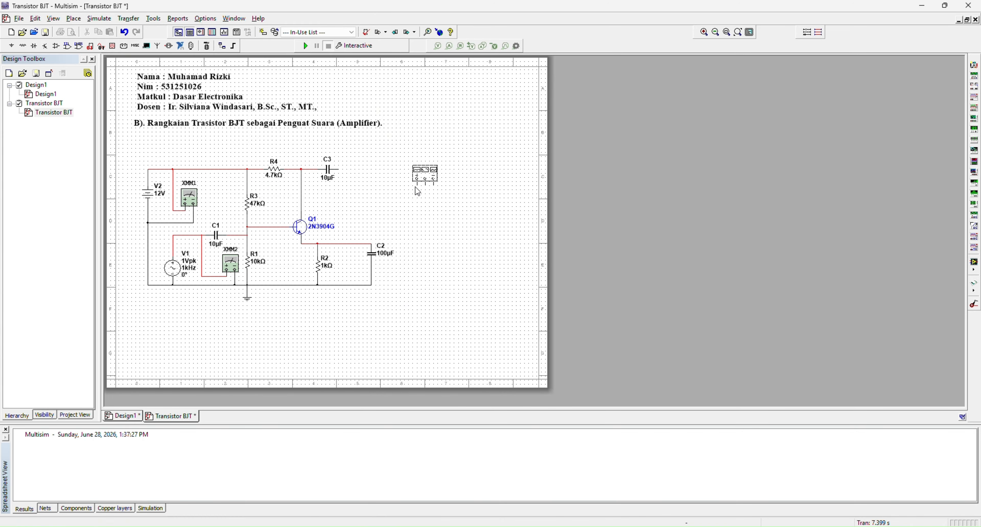
pyautogui.press('Escape')
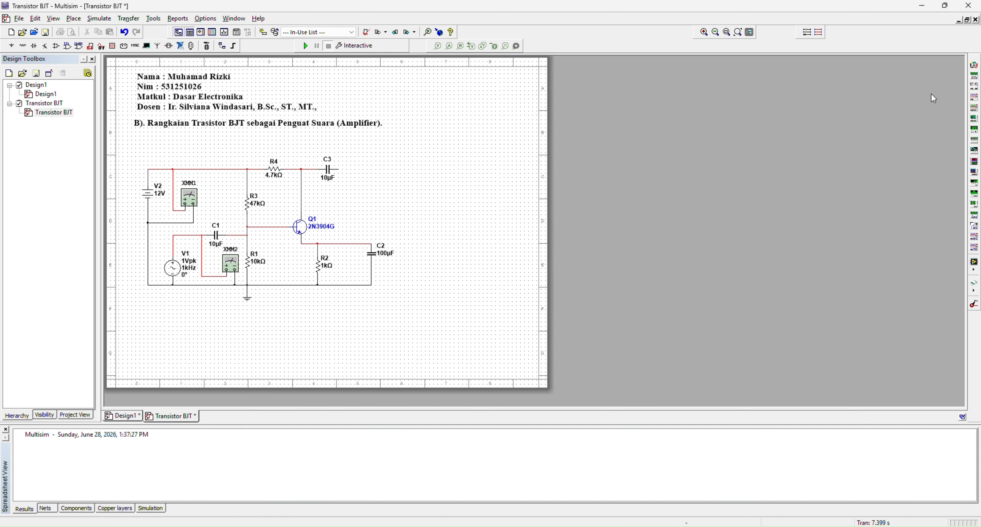
pyautogui.click(974, 65)
pyautogui.click(329, 214)
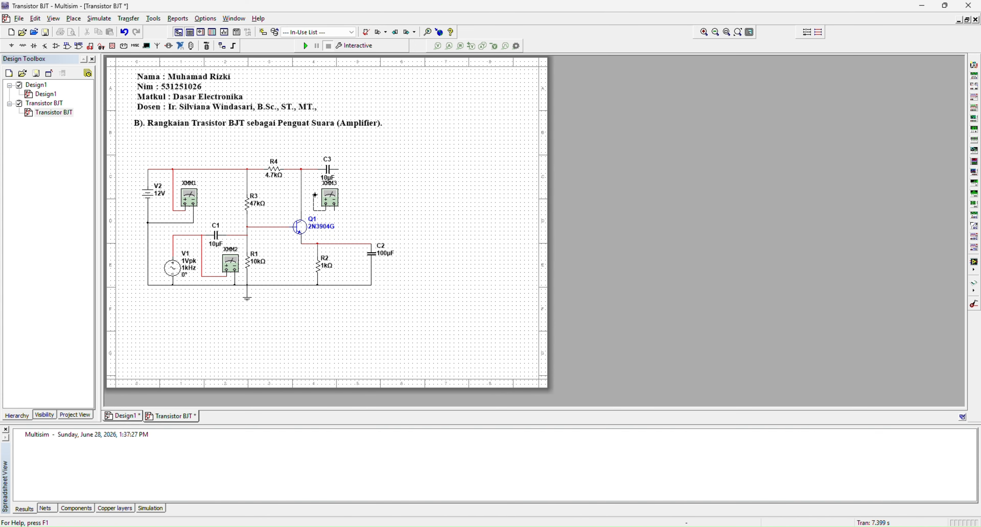
pyautogui.click(301, 193)
pyautogui.click(371, 286)
# Place a fourth multimeter beside the third and wire it between the output end of C3 and the ground wire
pyautogui.click(976, 72)
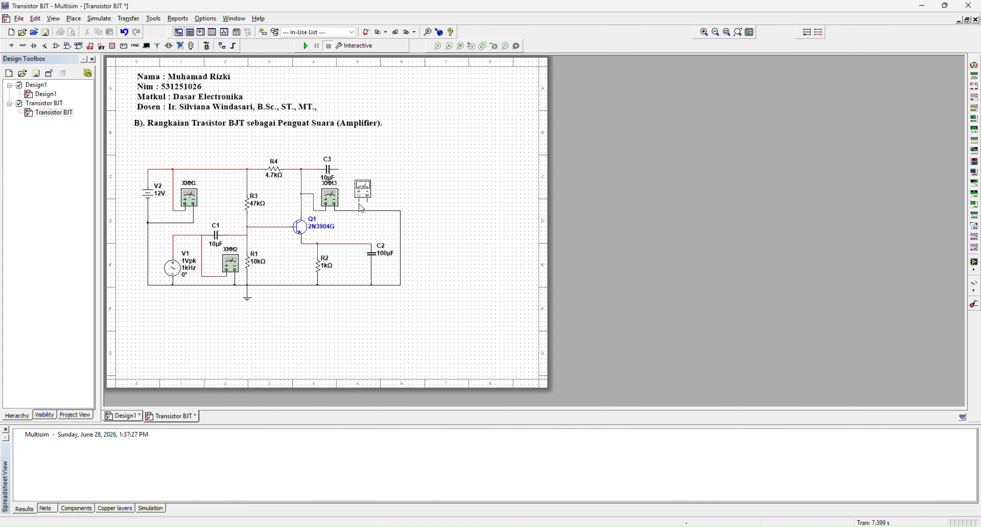
pyautogui.click(361, 204)
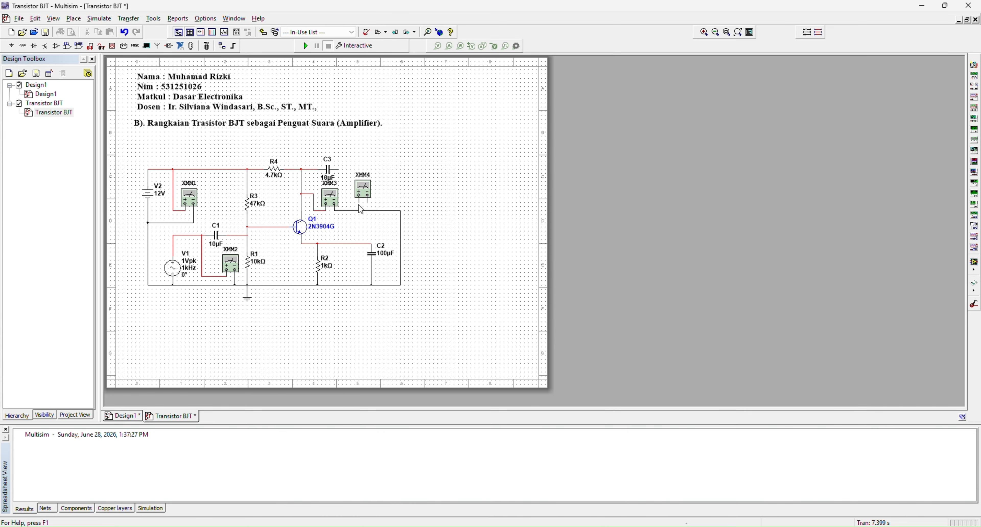
pyautogui.moveTo(363, 197); pyautogui.dragTo(364, 199)
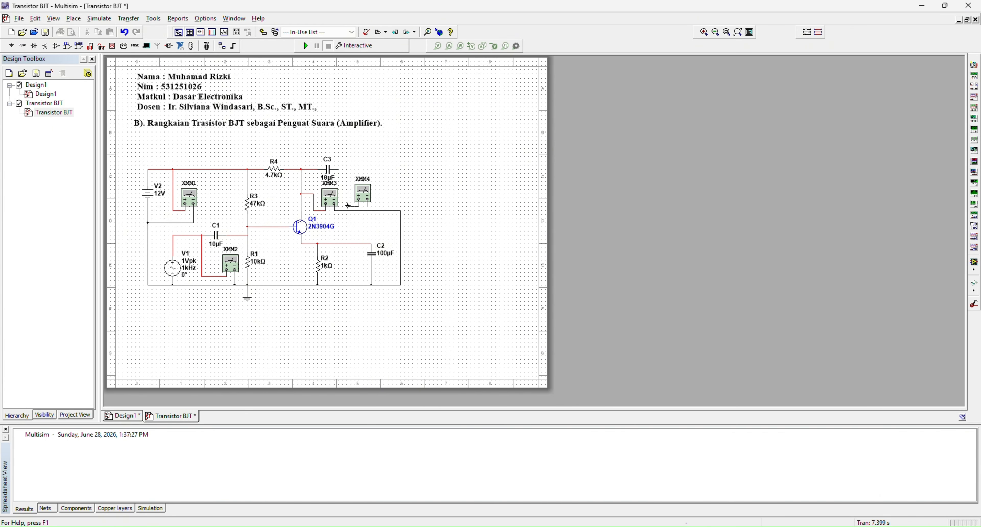
pyautogui.click(340, 169)
# Place an oscilloscope beyond C3 and wire its channel A positive terminal to the input side of C1
pyautogui.click(975, 106)
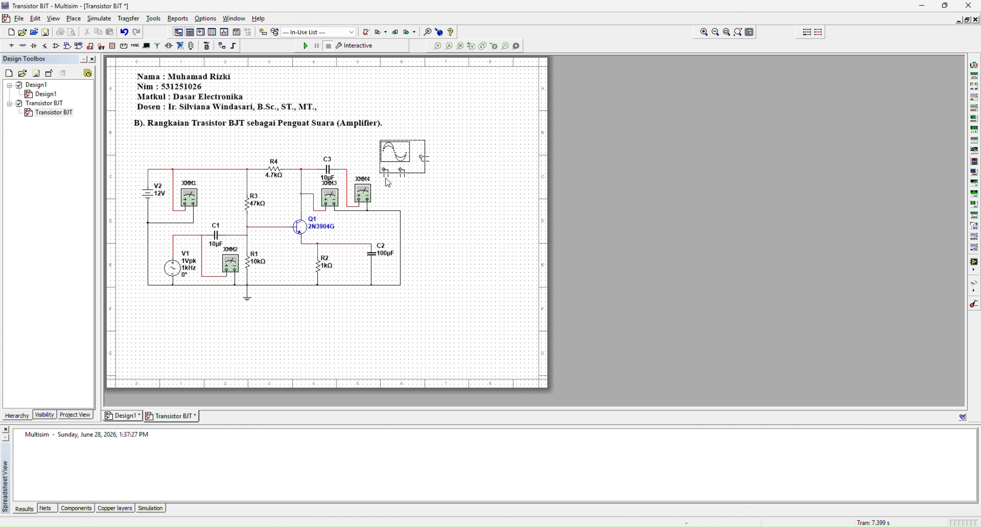
pyautogui.click(384, 179)
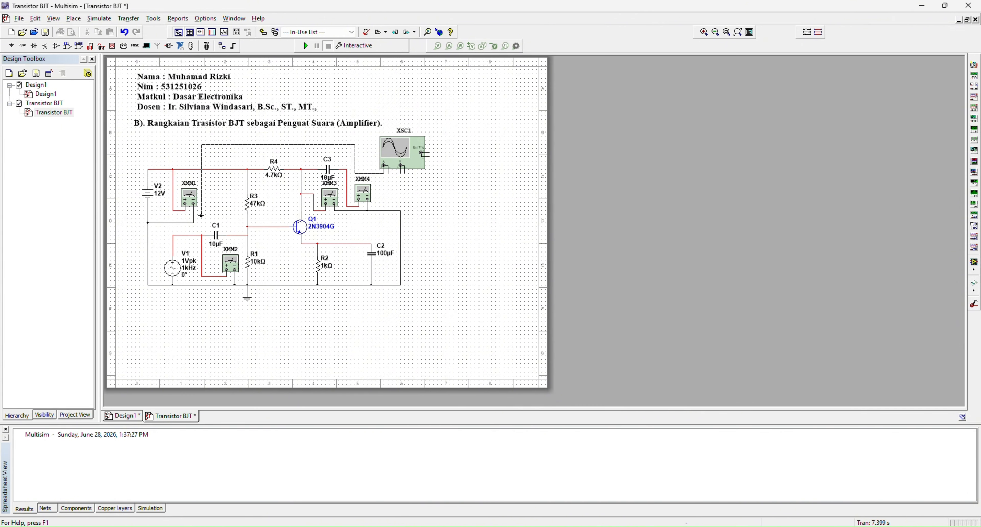
pyautogui.click(200, 236)
# Change the color of the oscilloscope's channel A wire segment to black
pyautogui.rightClick(330, 145)
pyautogui.click(376, 165)
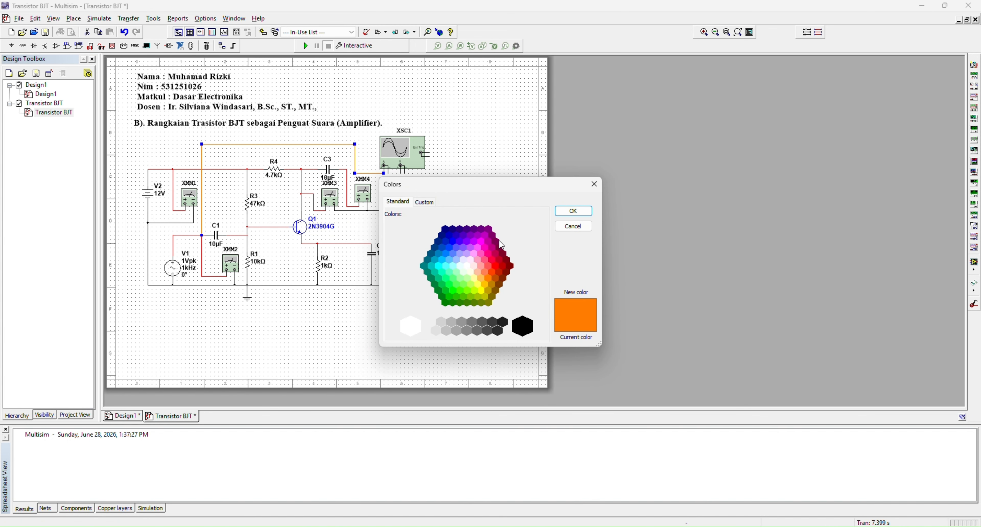
pyautogui.click(469, 266)
pyautogui.click(567, 211)
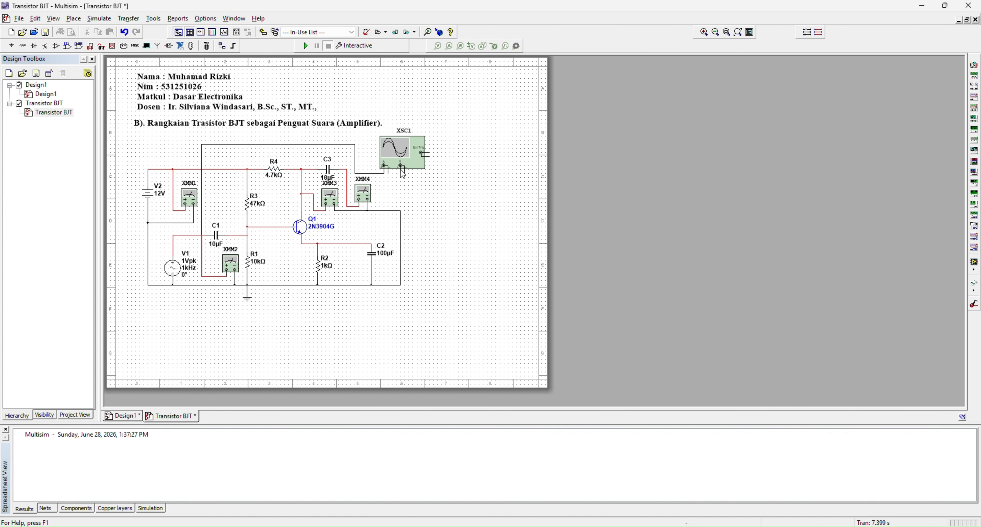
# Shift the oscilloscope slightly to the right and reroute its channel A wire above R4 and C3, clear of the instrument body
pyautogui.click(366, 174)
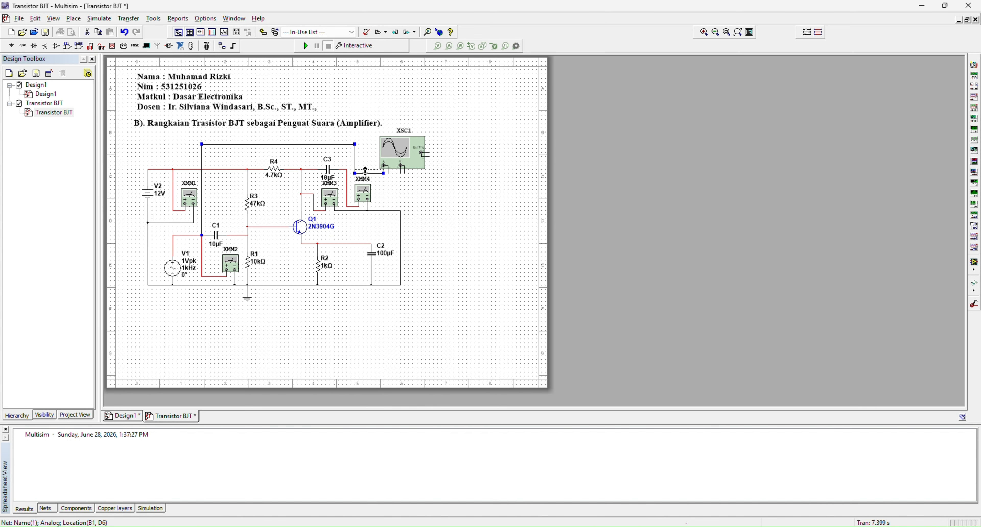
pyautogui.moveTo(407, 159); pyautogui.dragTo(420, 158)
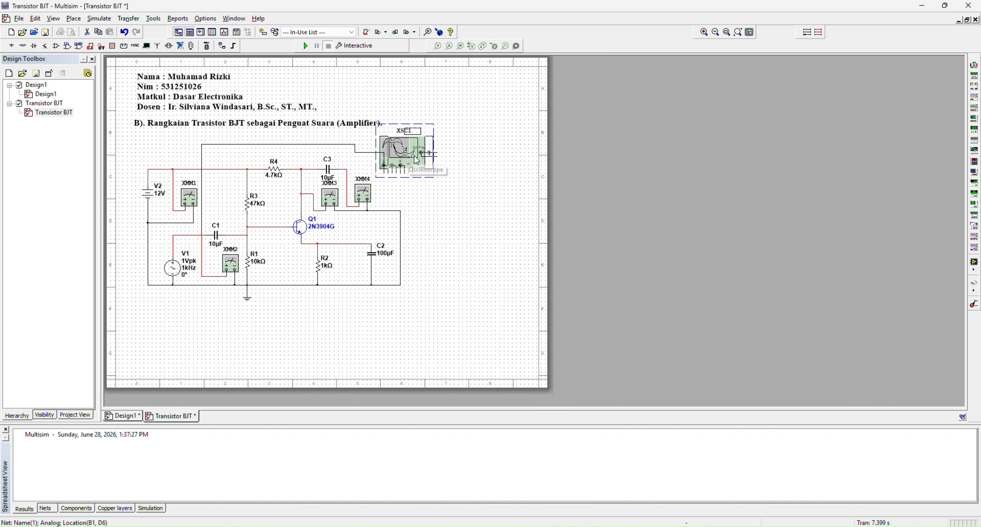
pyautogui.click(488, 189)
pyautogui.click(307, 182)
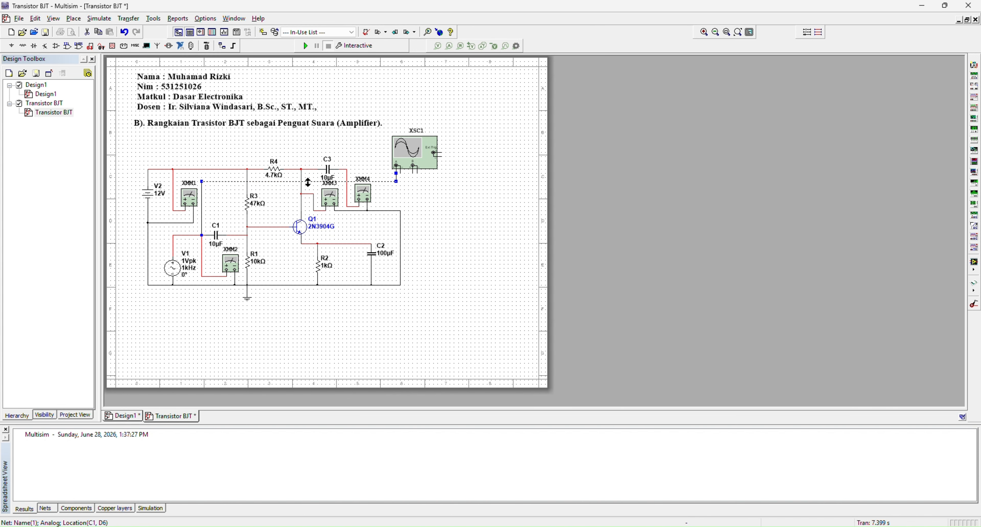
pyautogui.moveTo(308, 182); pyautogui.dragTo(308, 153)
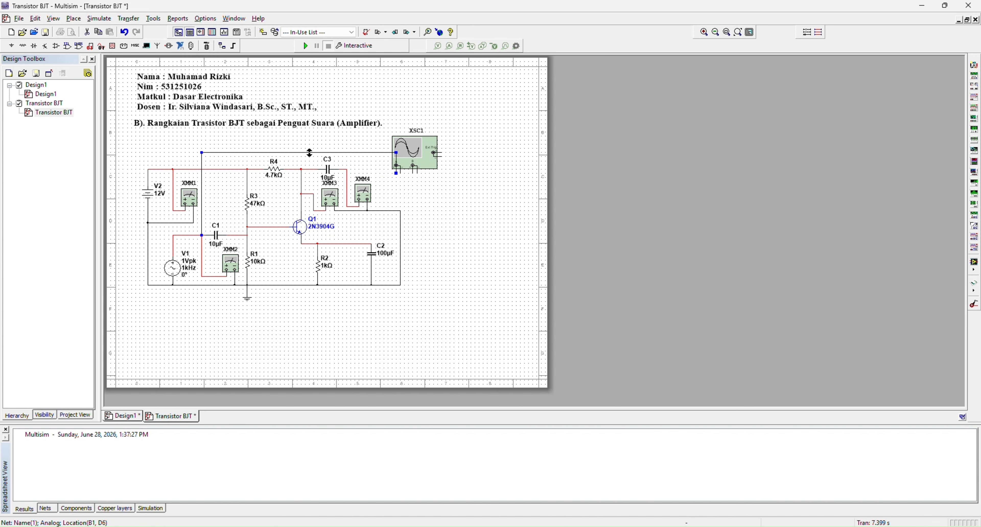
pyautogui.doubleClick(396, 163)
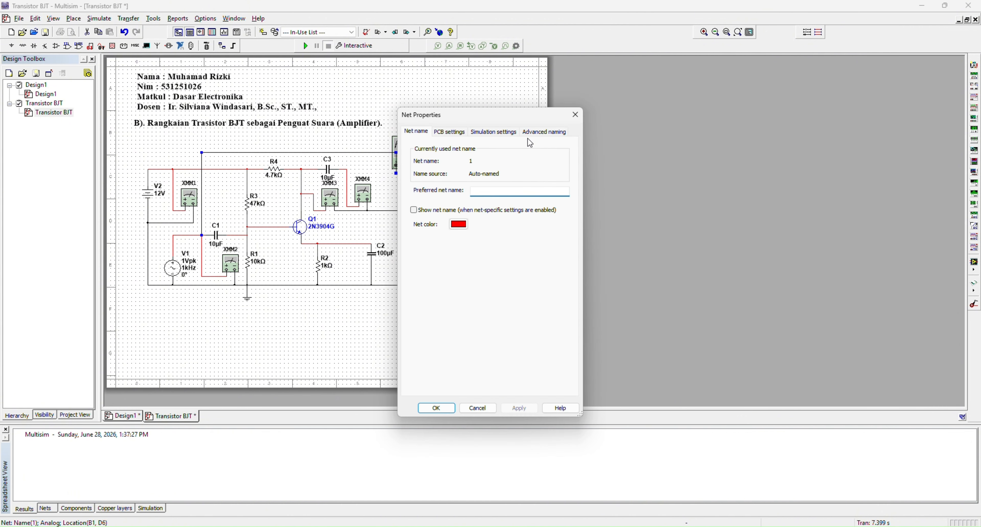
pyautogui.click(575, 115)
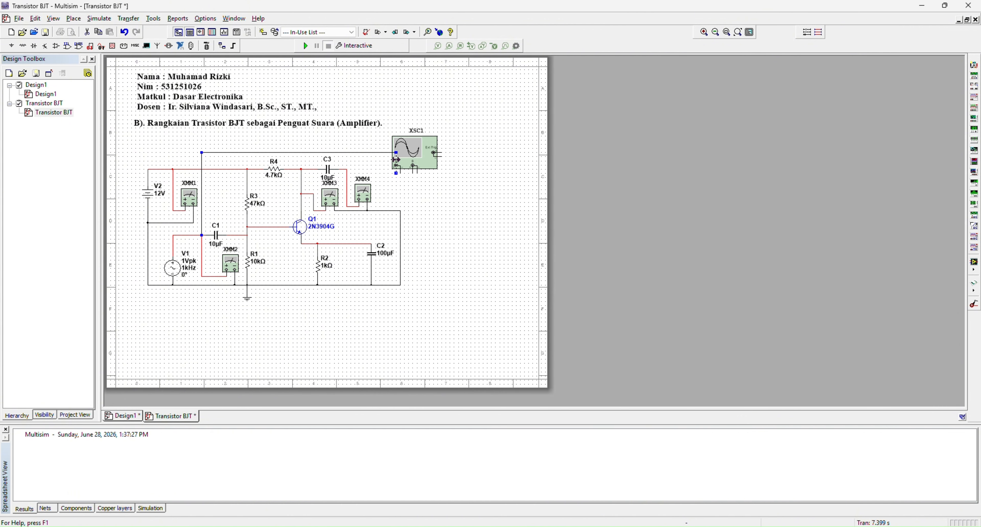
pyautogui.moveTo(396, 160); pyautogui.dragTo(384, 162)
# Wire the oscilloscope's channel B to the output end of C3 and connect both channels' negative terminals to the ground line
pyautogui.click(347, 169)
pyautogui.moveTo(418, 172); pyautogui.dragTo(422, 176)
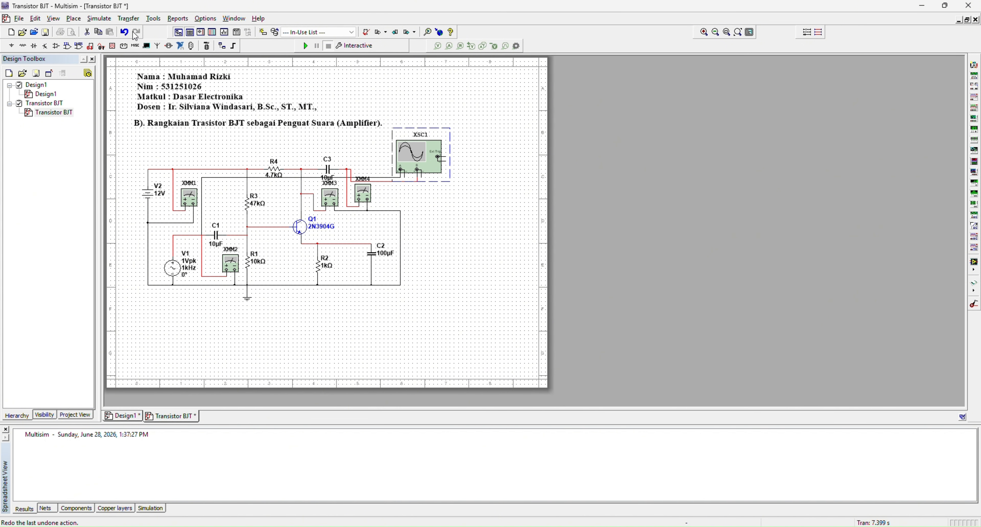
pyautogui.click(124, 31)
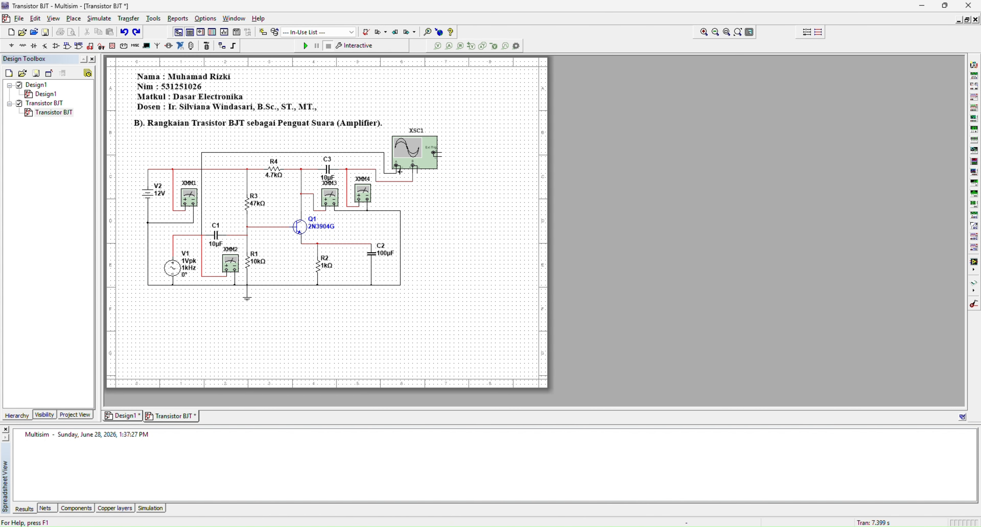
pyautogui.click(399, 210)
pyautogui.click(401, 190)
# Open the readouts of multimeters XMM1 and XMM2 side by side below the circuit and set XMM2 to AC
pyautogui.click(191, 208)
pyautogui.doubleClick(184, 192)
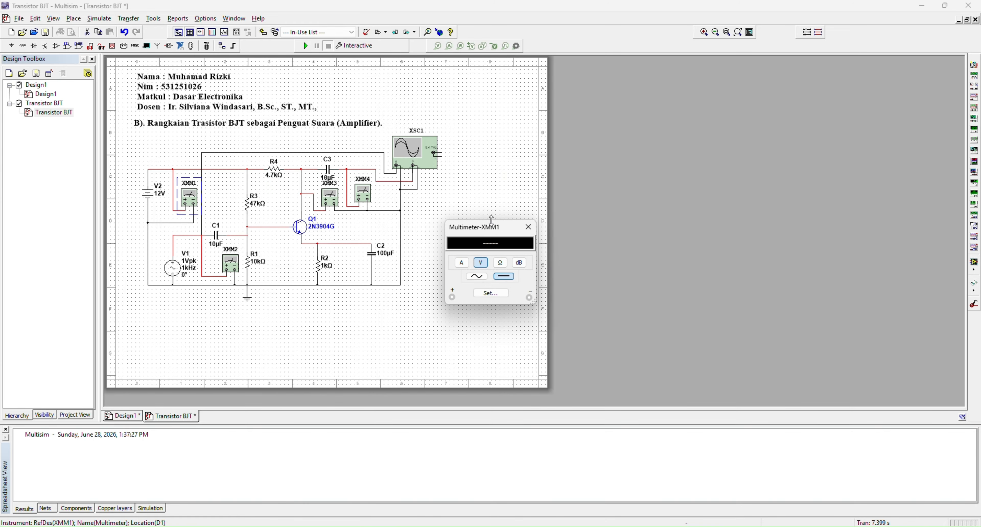
pyautogui.moveTo(500, 235); pyautogui.dragTo(177, 328)
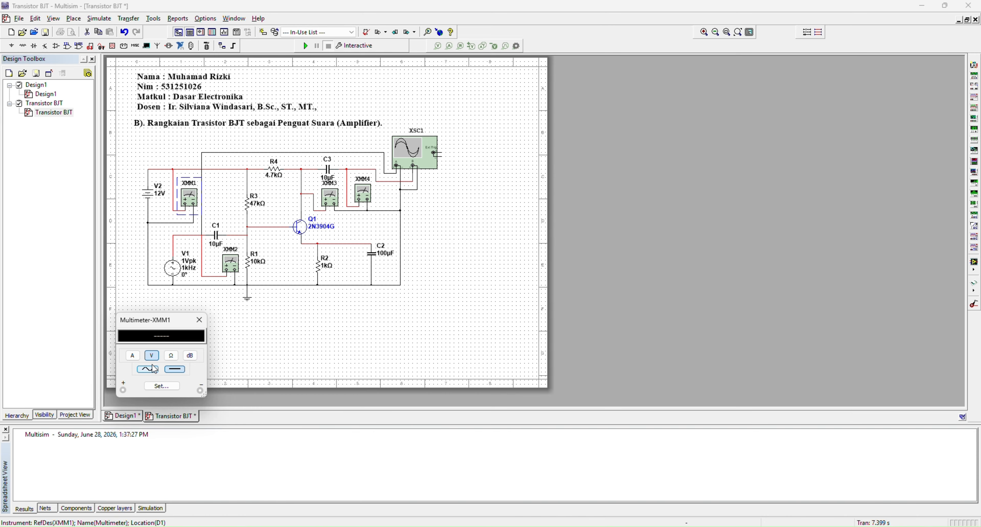
pyautogui.doubleClick(230, 263)
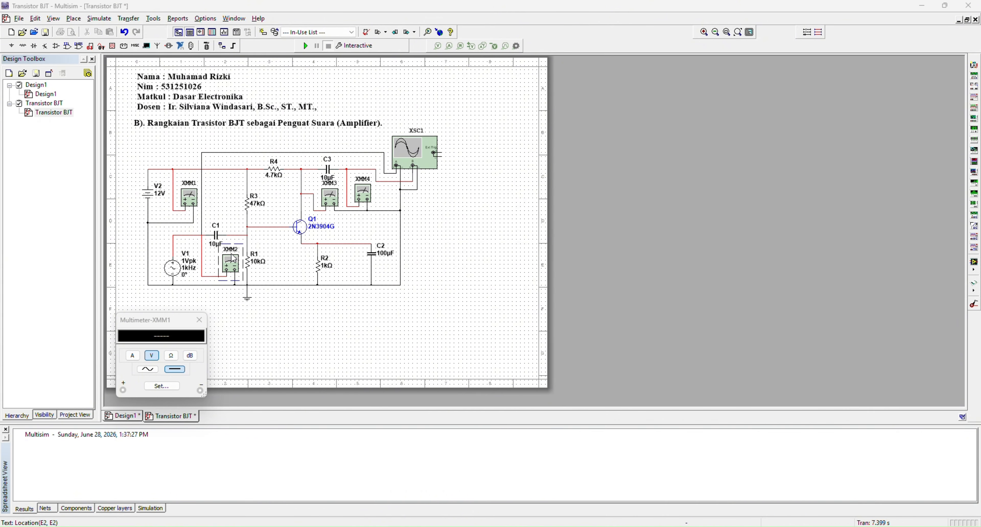
pyautogui.moveTo(475, 252); pyautogui.dragTo(247, 344)
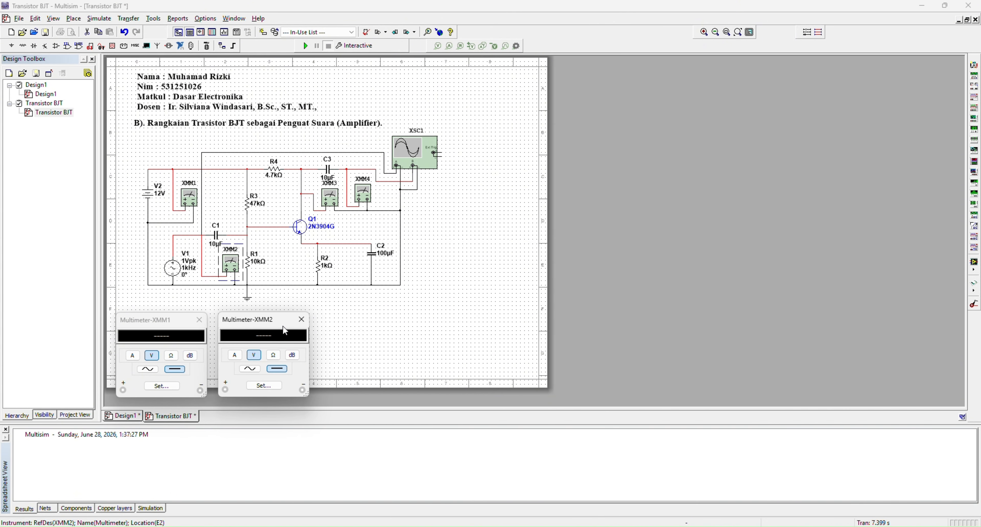
pyautogui.click(250, 368)
# Open the readouts of XMM3, XMM4 and the oscilloscope, arrange them around the circuit, and set XMM4 to AC
pyautogui.doubleClick(327, 201)
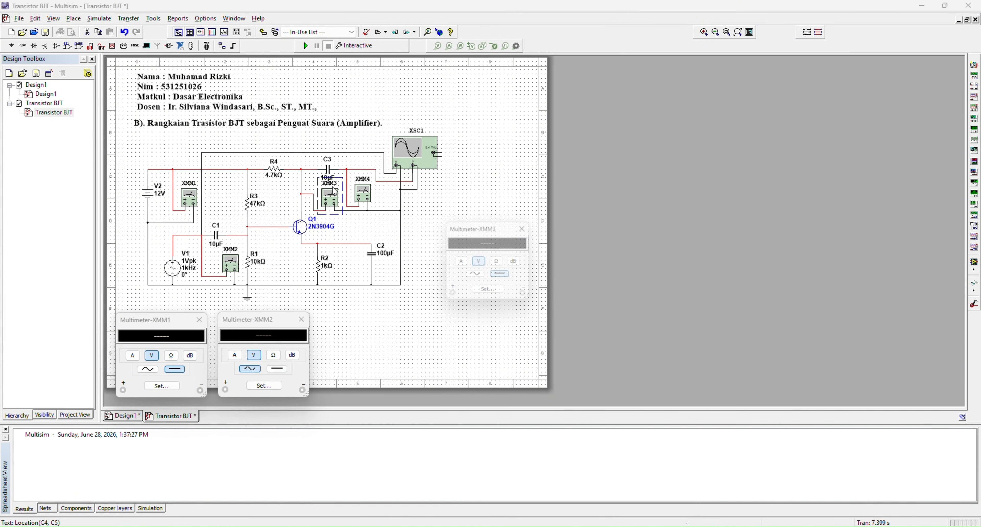
pyautogui.moveTo(501, 239); pyautogui.dragTo(379, 330)
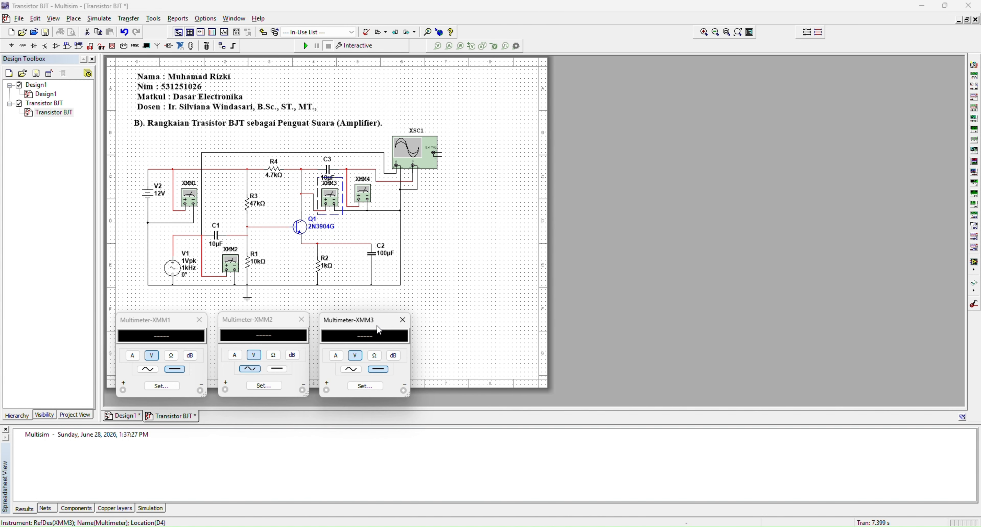
pyautogui.doubleClick(368, 189)
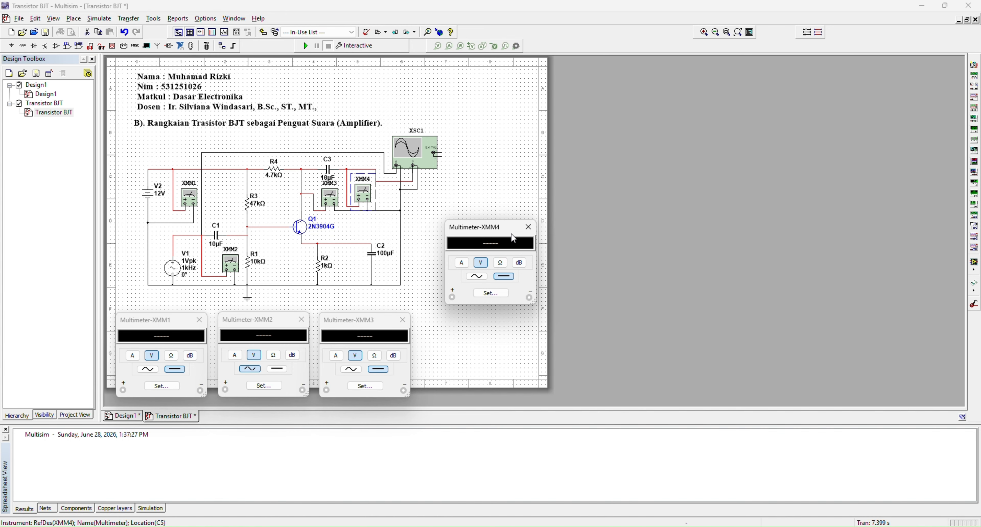
pyautogui.moveTo(513, 239); pyautogui.dragTo(487, 327)
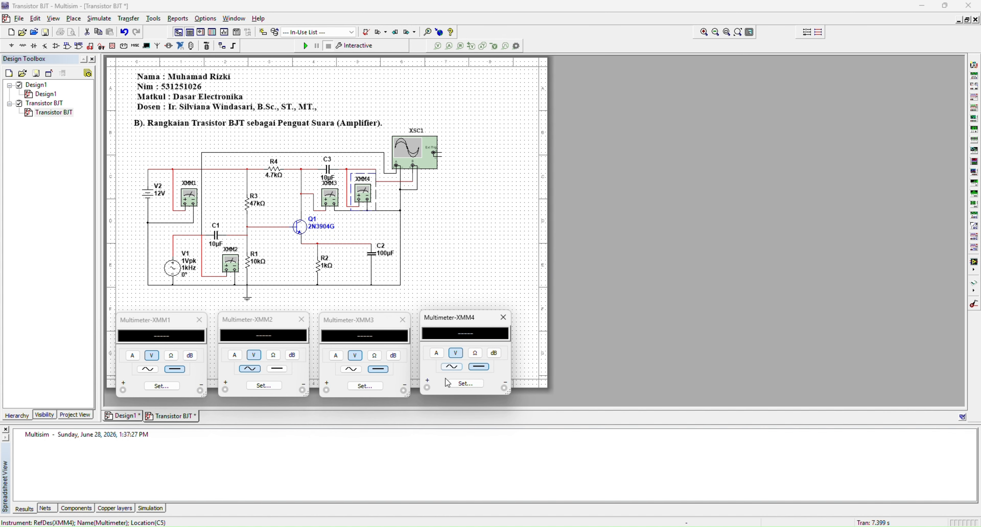
pyautogui.click(452, 367)
pyautogui.doubleClick(410, 160)
pyautogui.moveTo(455, 174); pyautogui.dragTo(563, 100)
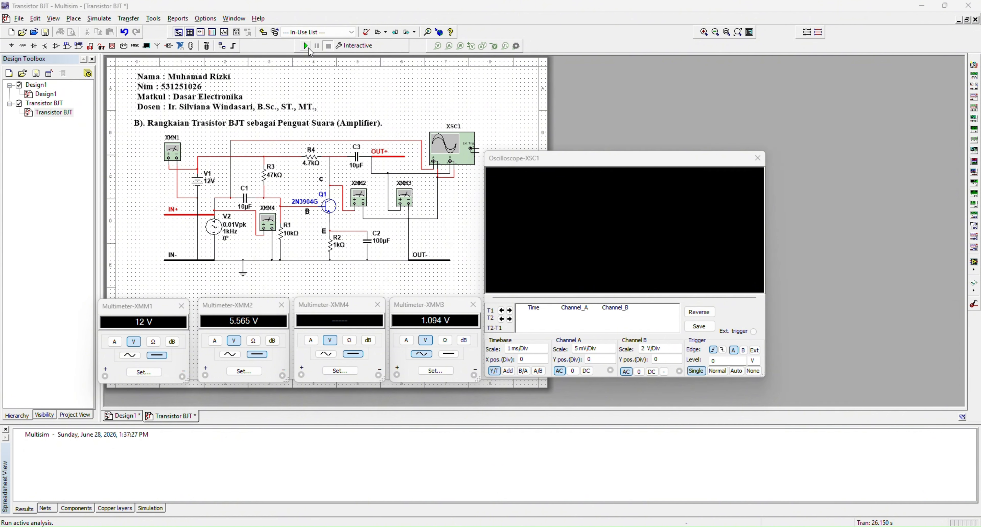
# Run the simulation and set multimeter XMM4 to measure AC voltage
pyautogui.click(306, 46)
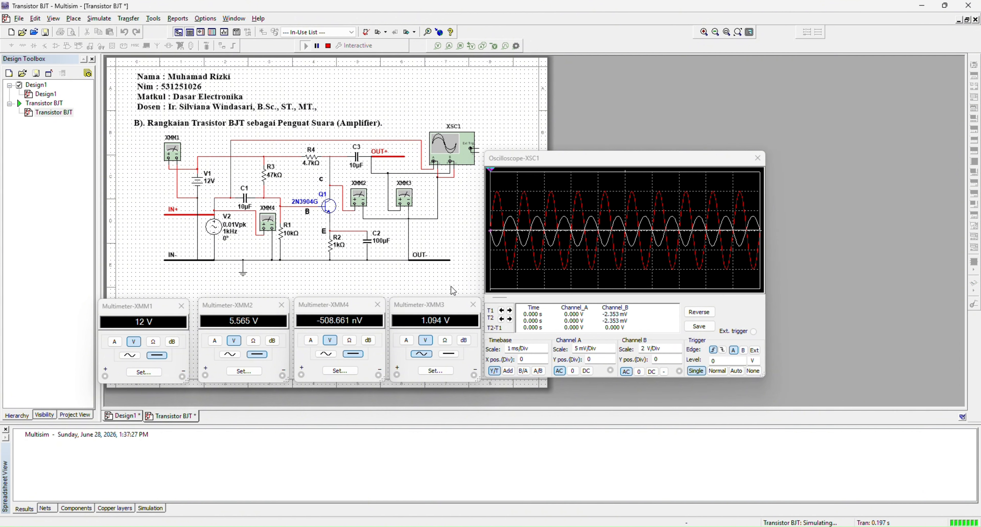
pyautogui.click(326, 354)
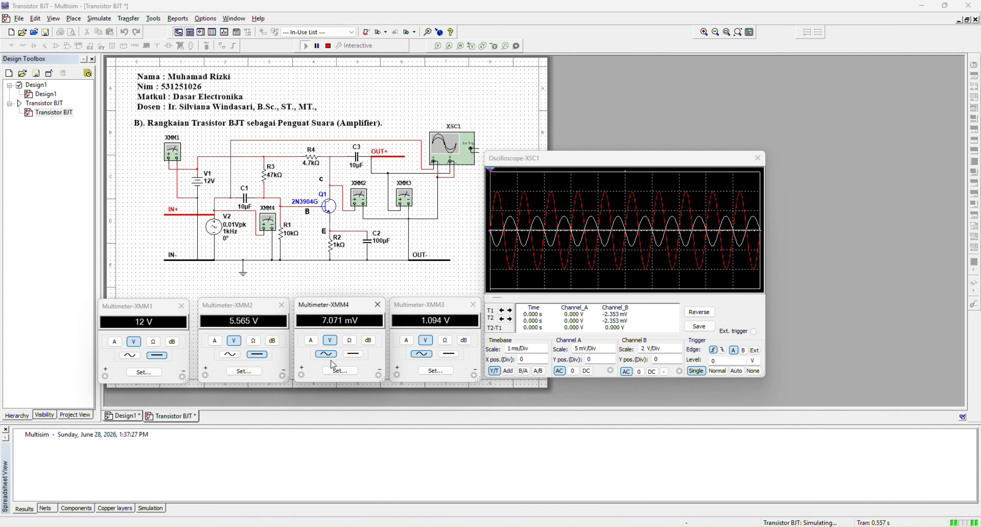